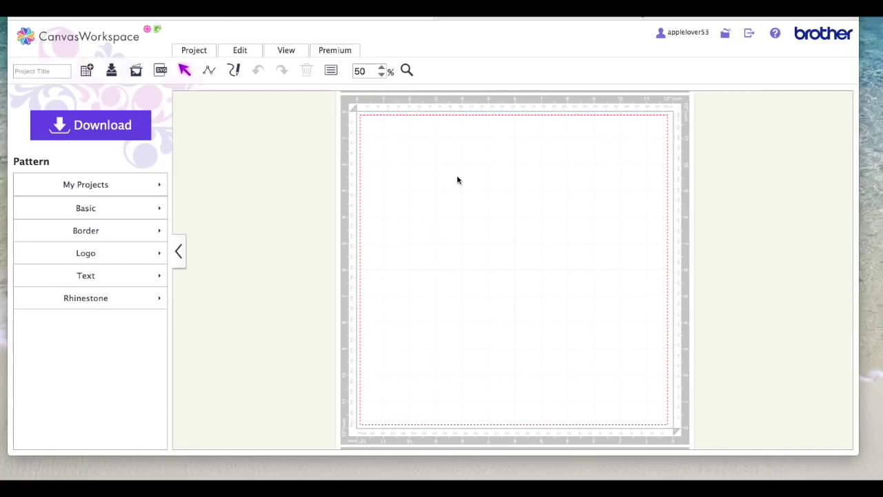
Search Google Images for 'apple'
{"action": "left_click", "coordinate": [648, 17]}
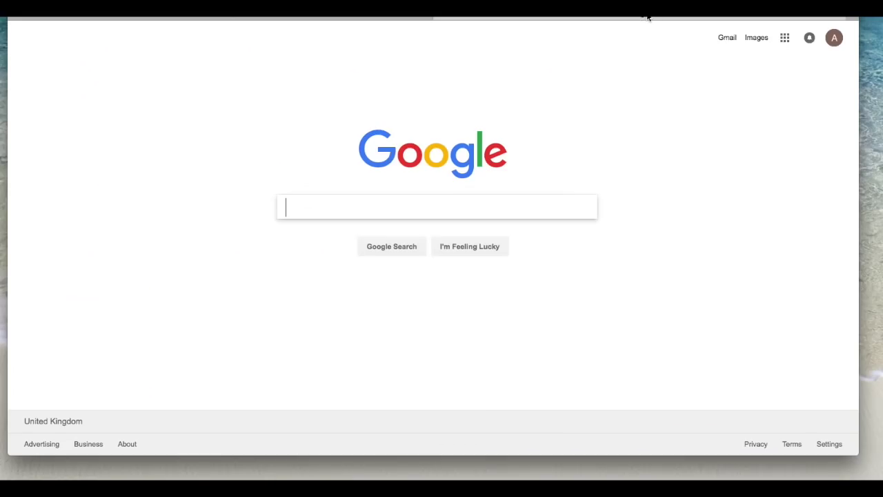
{"action": "left_click", "coordinate": [755, 39]}
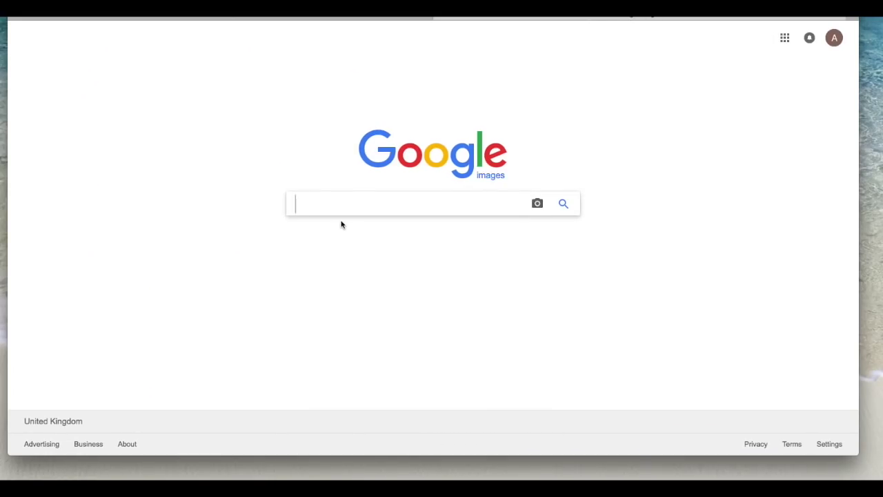
{"action": "left_click", "coordinate": [354, 202]}
{"action": "type", "text": "apple"}
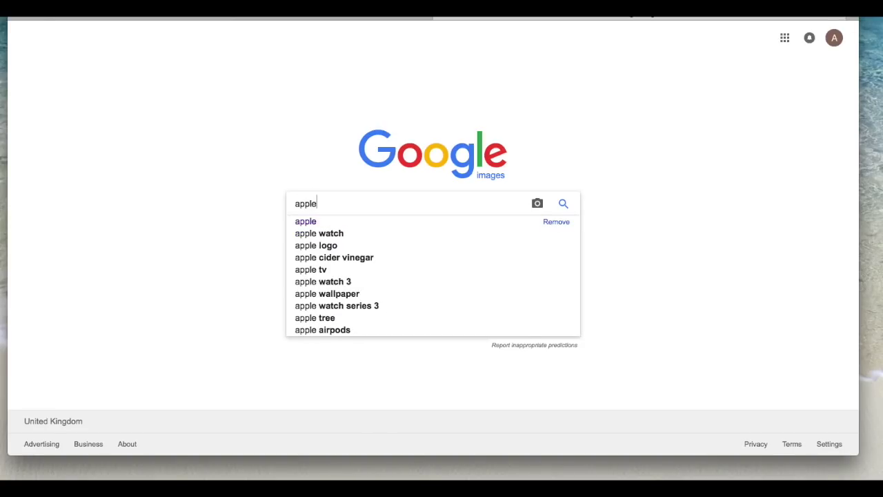
{"action": "key", "text": "Return"}
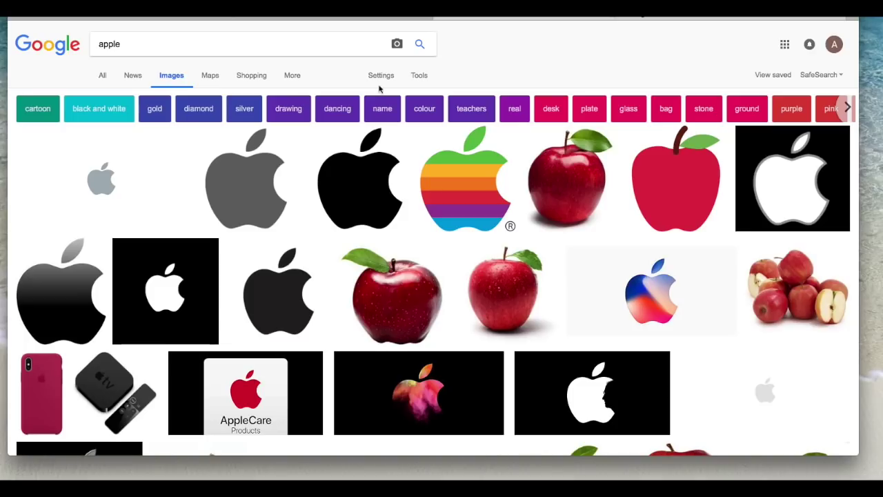
Filter the apple image results by type to Clip art
{"action": "left_click", "coordinate": [418, 77]}
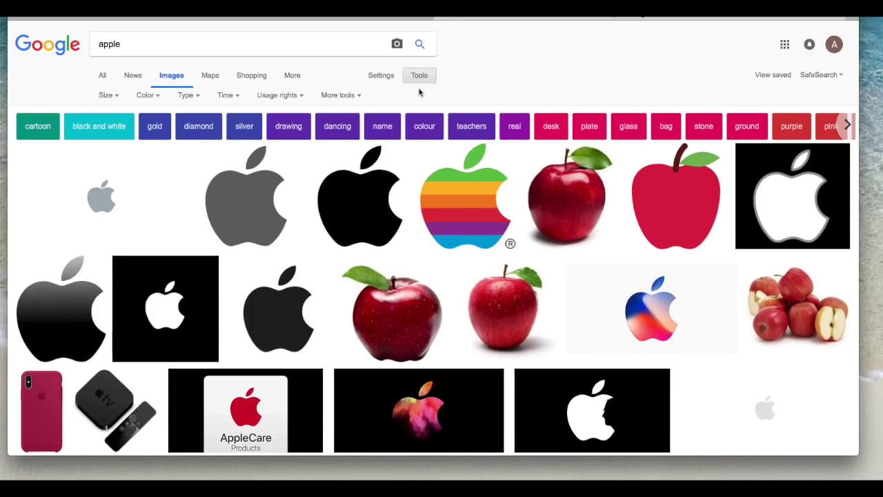
{"action": "left_click", "coordinate": [158, 97]}
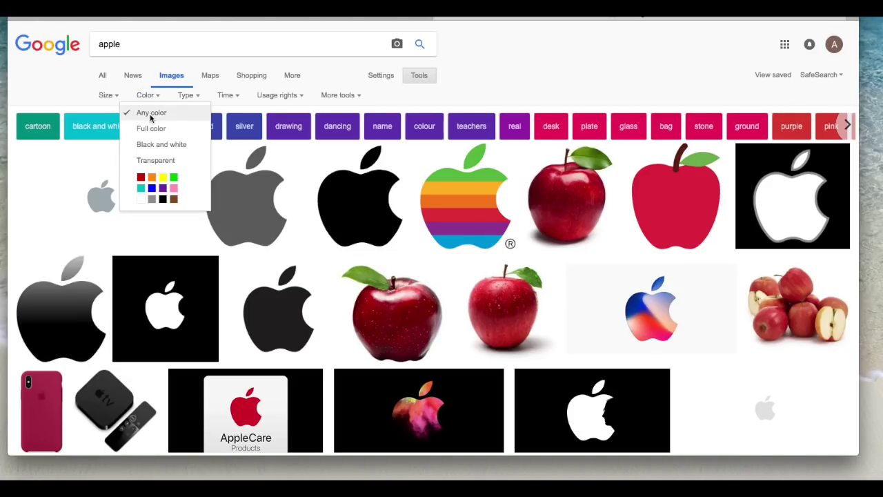
{"action": "left_click", "coordinate": [197, 96]}
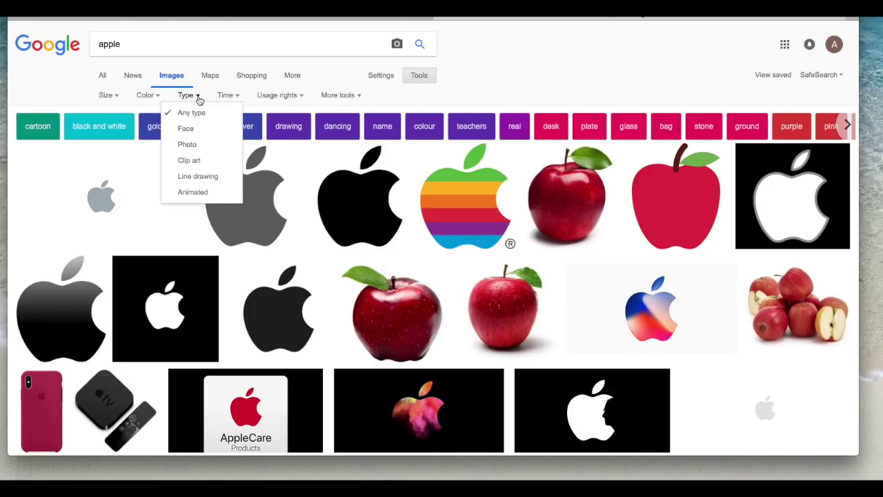
{"action": "left_click", "coordinate": [200, 162]}
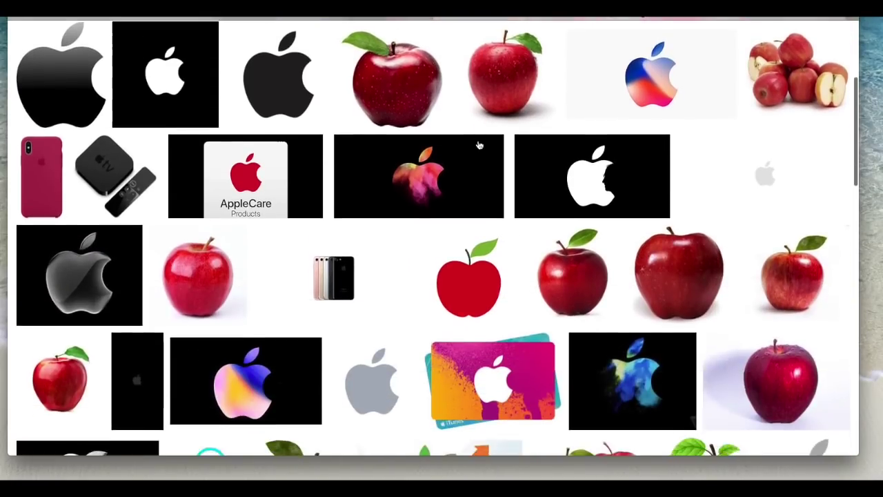
{"action": "scroll", "coordinate": [480, 145], "scroll_direction": "down", "scroll_amount": 1}
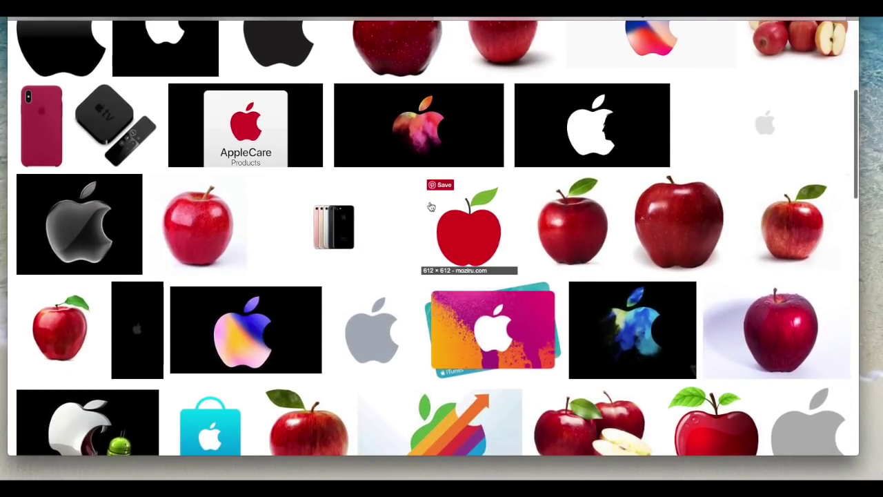
{"action": "scroll", "coordinate": [430, 207], "scroll_direction": "up", "scroll_amount": 5}
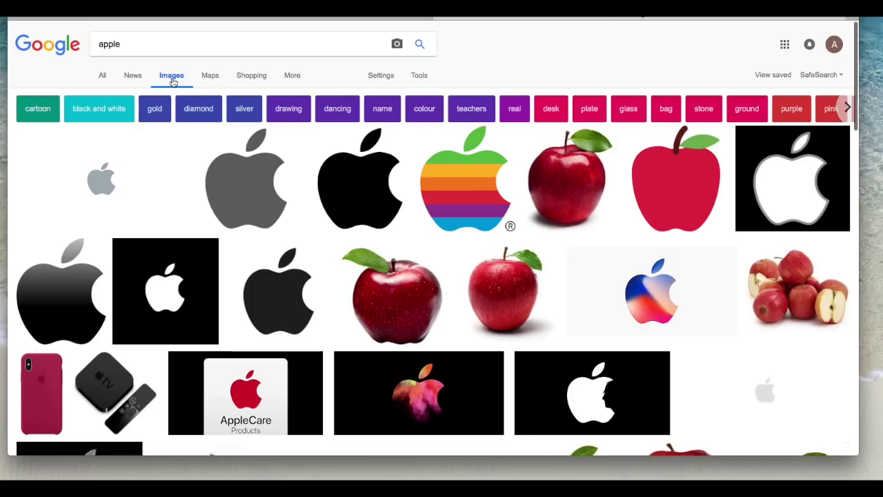
{"action": "left_click", "coordinate": [419, 77]}
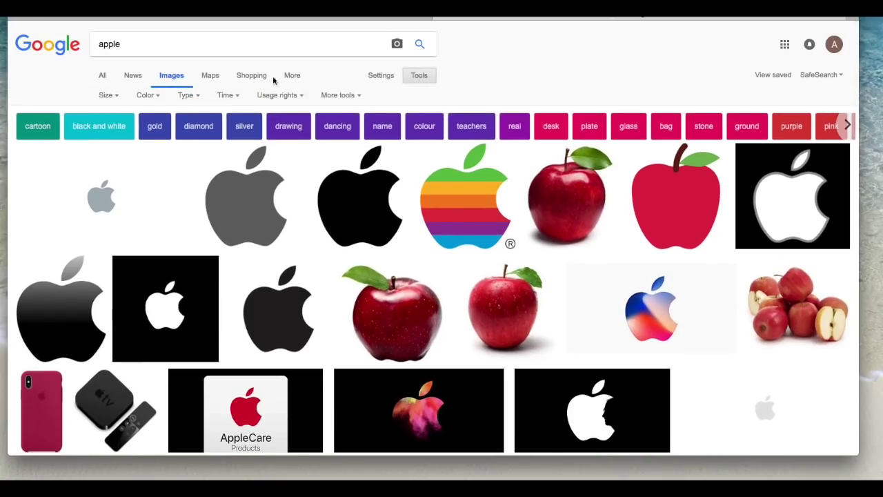
{"action": "left_click", "coordinate": [194, 97]}
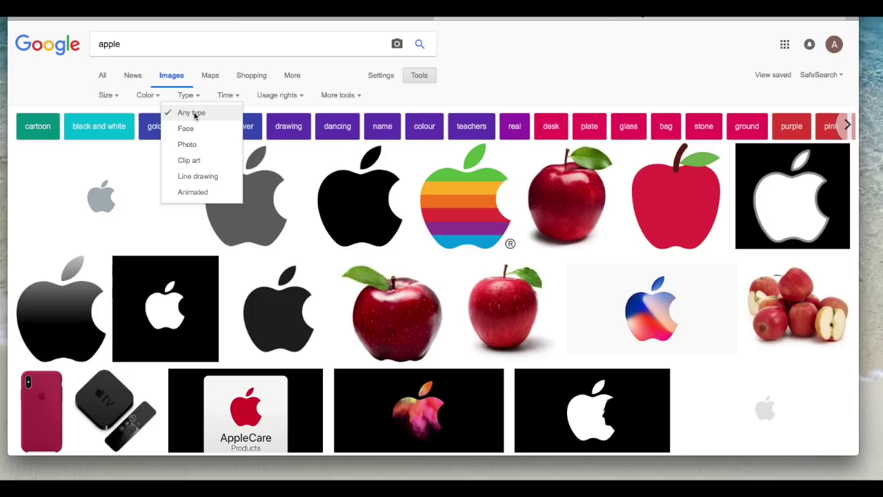
{"action": "left_click", "coordinate": [501, 76]}
Open the red clip-art apple with leaf at full size and save it to Downloads
{"action": "scroll", "coordinate": [459, 204], "scroll_direction": "down", "scroll_amount": 5}
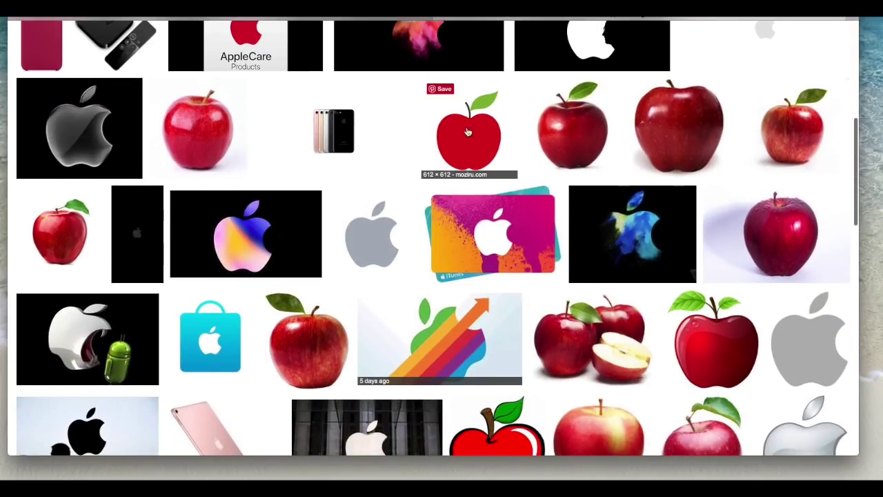
{"action": "left_click", "coordinate": [459, 138]}
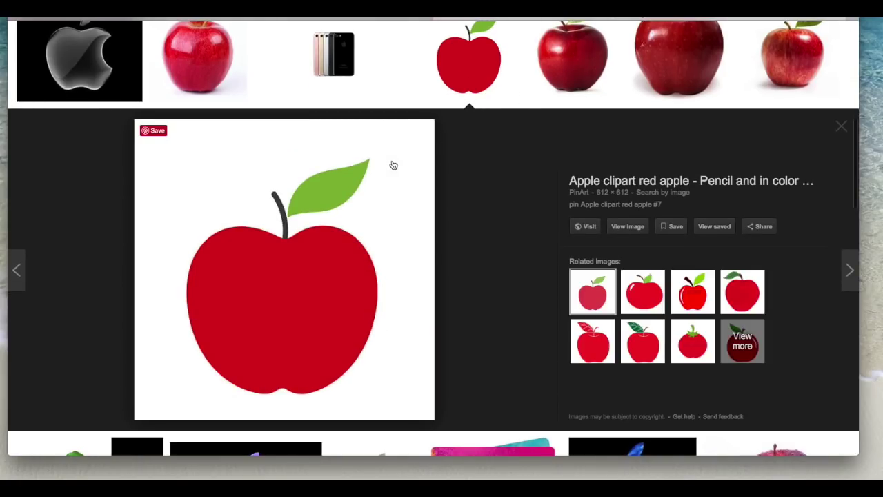
{"action": "left_click", "coordinate": [627, 226]}
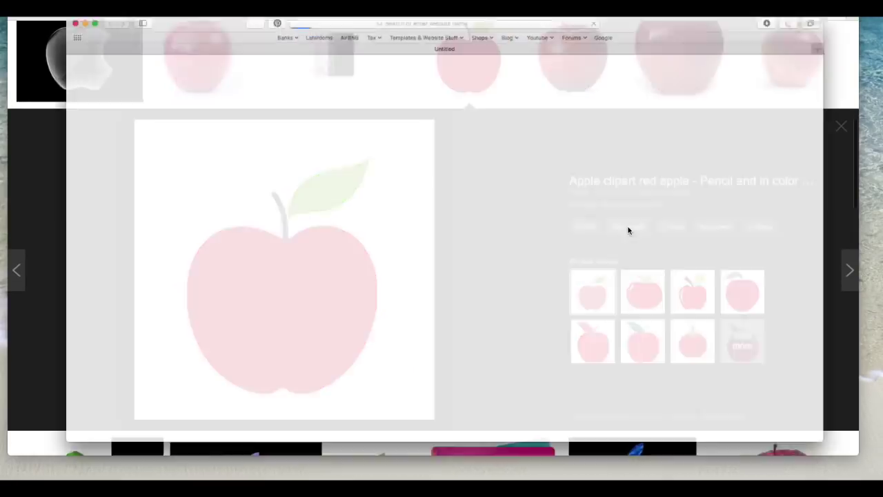
{"action": "right_click", "coordinate": [403, 207]}
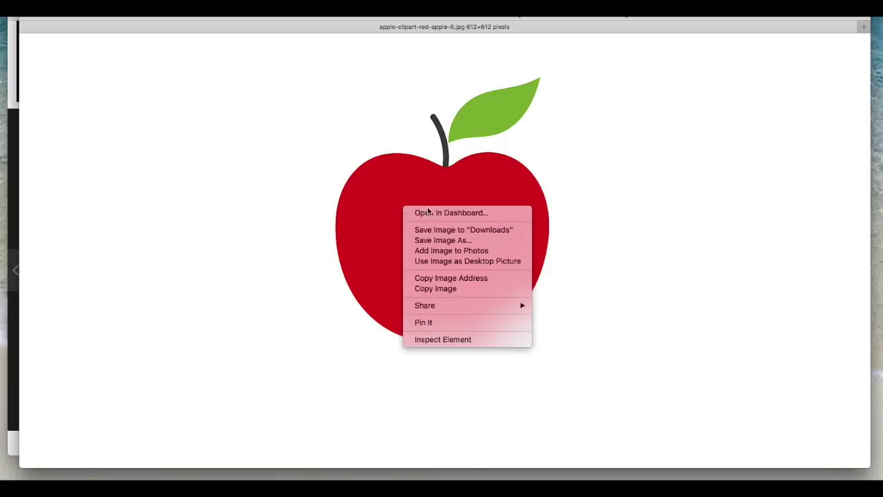
{"action": "left_click", "coordinate": [473, 230]}
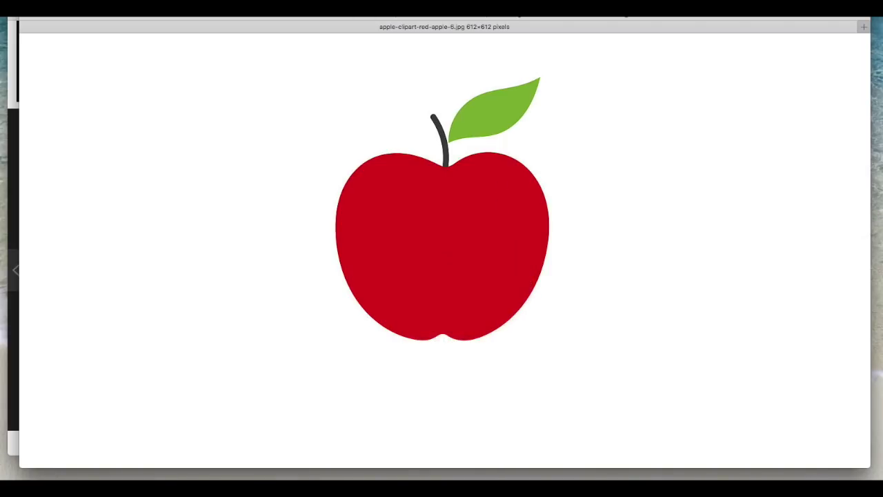
Close the full-size image and preview, then return to CanvasWorkspace
{"action": "key", "text": "super+w"}
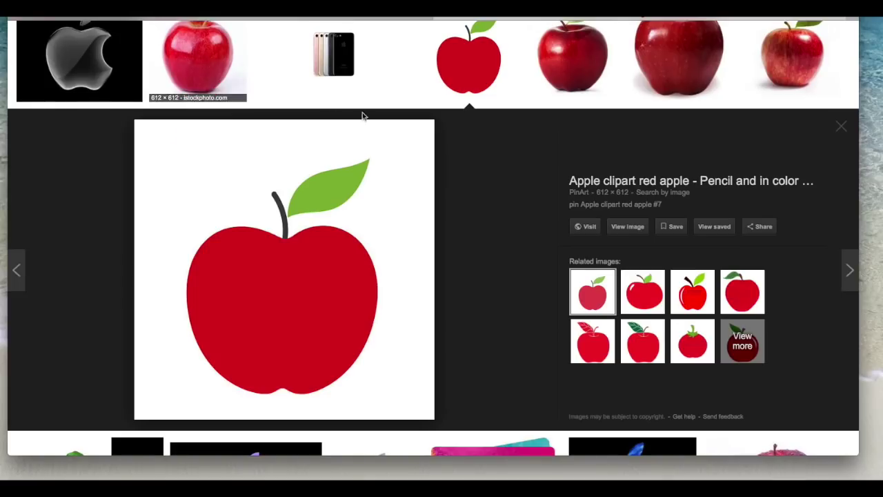
{"action": "left_click", "coordinate": [841, 129]}
{"action": "scroll", "coordinate": [816, 142], "scroll_direction": "up", "scroll_amount": 5}
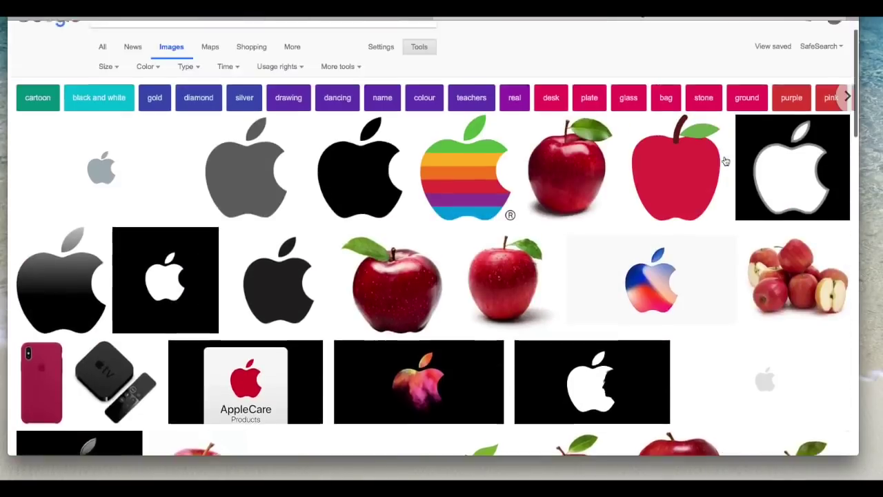
{"action": "left_click", "coordinate": [414, 21]}
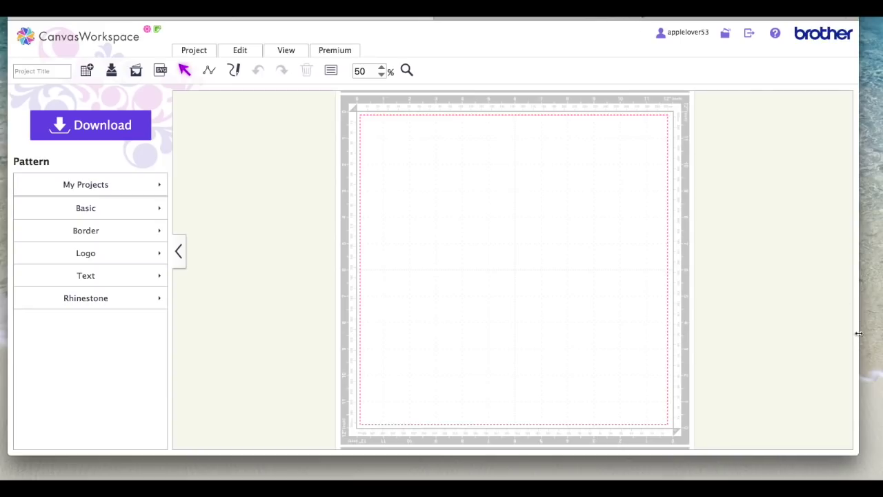
{"action": "left_click", "coordinate": [824, 476]}
{"action": "left_click_drag", "start_coordinate": [837, 467], "coordinate": [870, 366]}
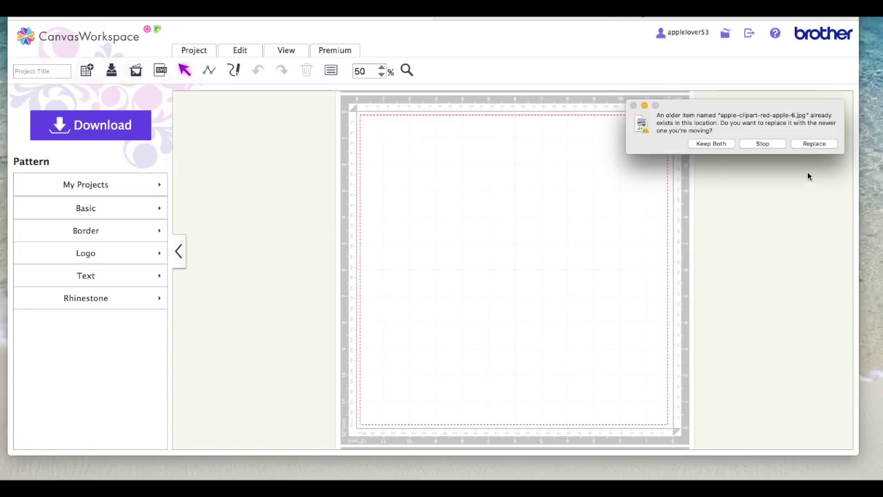
{"action": "left_click", "coordinate": [762, 145]}
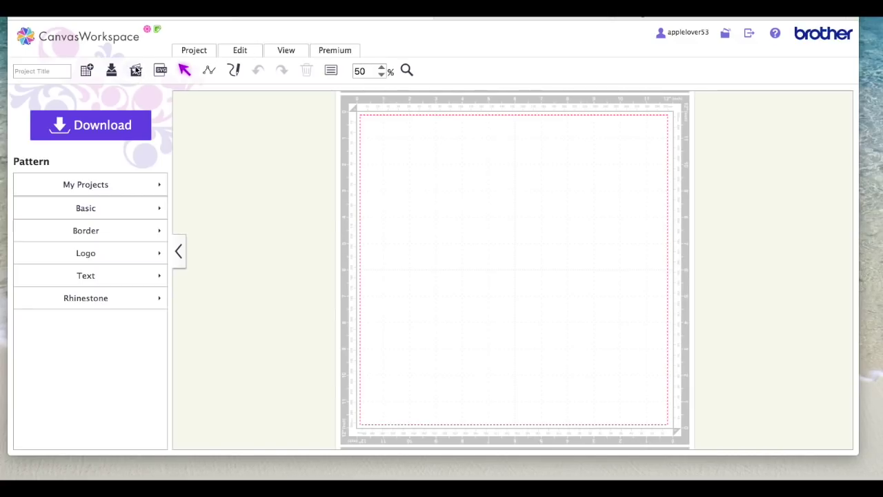
Load the saved apple-clipart-red-apple-6.jpg into Image Tracing
{"action": "left_click", "coordinate": [138, 73]}
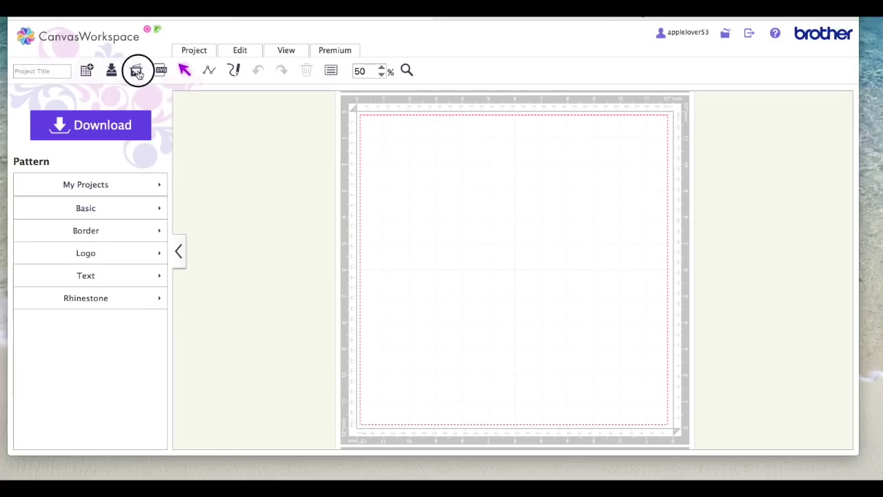
{"action": "left_click", "coordinate": [138, 73]}
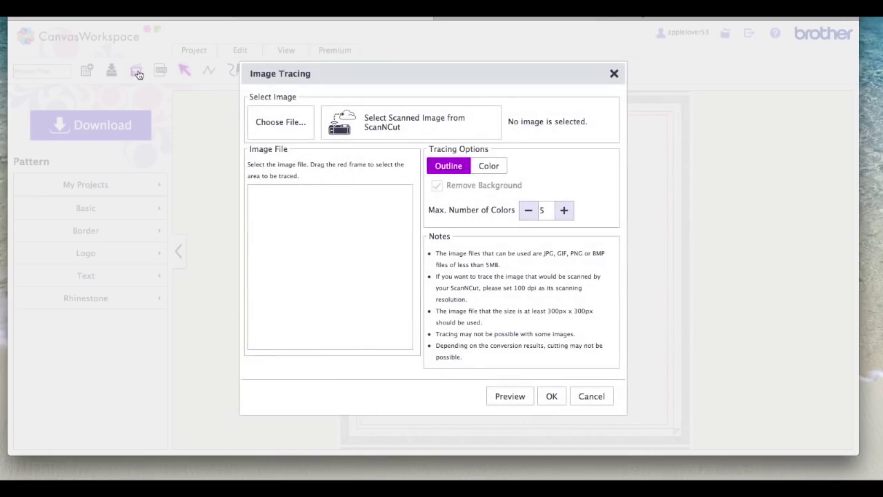
{"action": "left_click", "coordinate": [279, 123]}
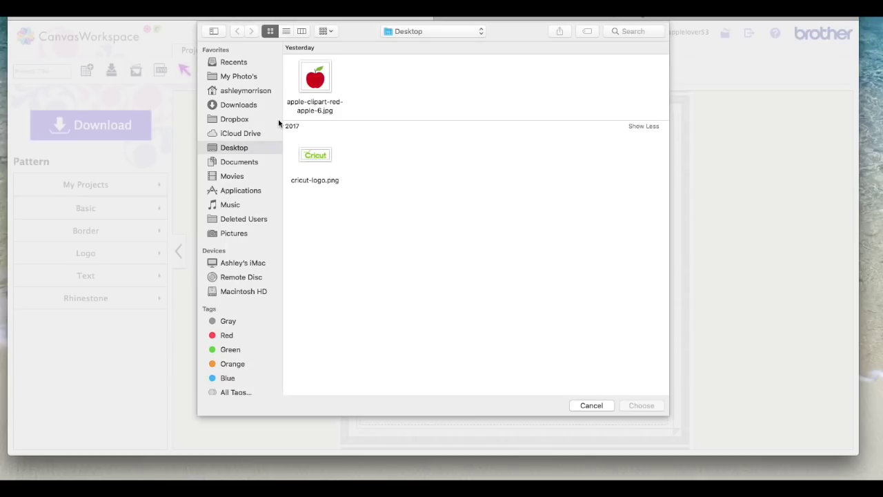
{"action": "left_click", "coordinate": [317, 76]}
{"action": "left_click", "coordinate": [642, 406]}
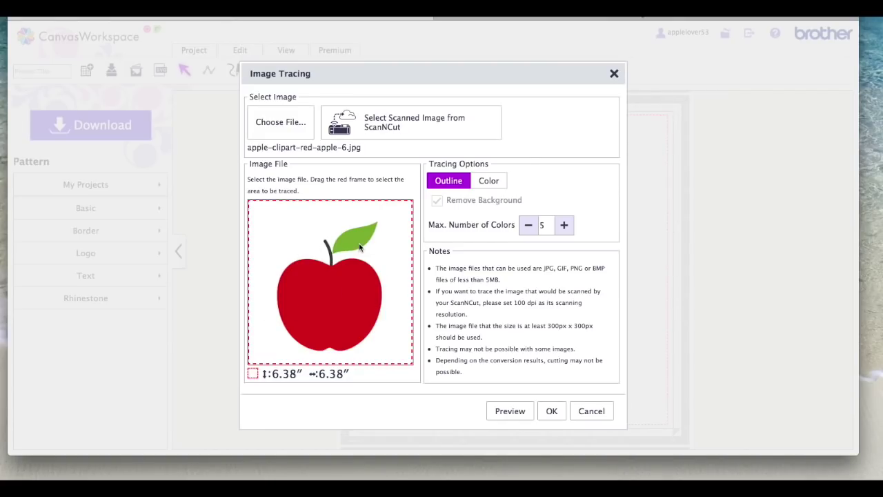
Crop the trace area to the apple (5.36" × 4.36") and place only the outline
{"action": "left_click_drag", "start_coordinate": [342, 199], "coordinate": [343, 218]}
{"action": "left_click_drag", "start_coordinate": [412, 313], "coordinate": [385, 314]}
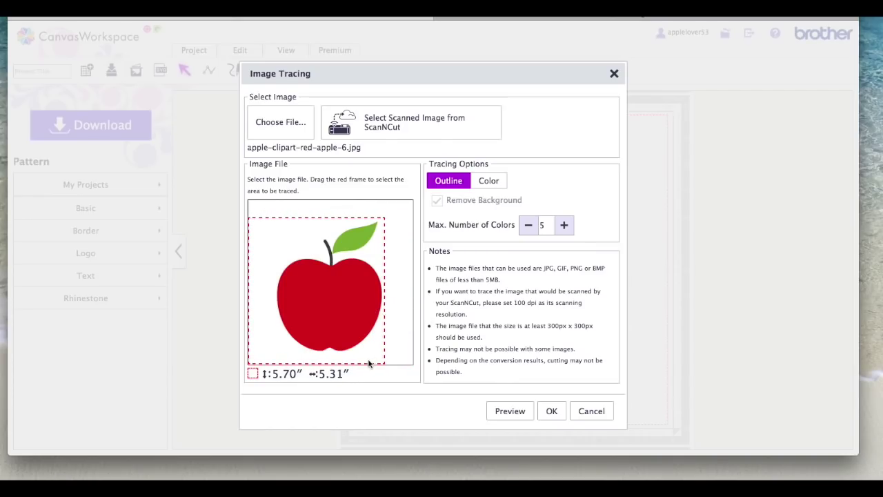
{"action": "left_click_drag", "start_coordinate": [370, 364], "coordinate": [360, 355]}
{"action": "left_click_drag", "start_coordinate": [248, 295], "coordinate": [272, 295]}
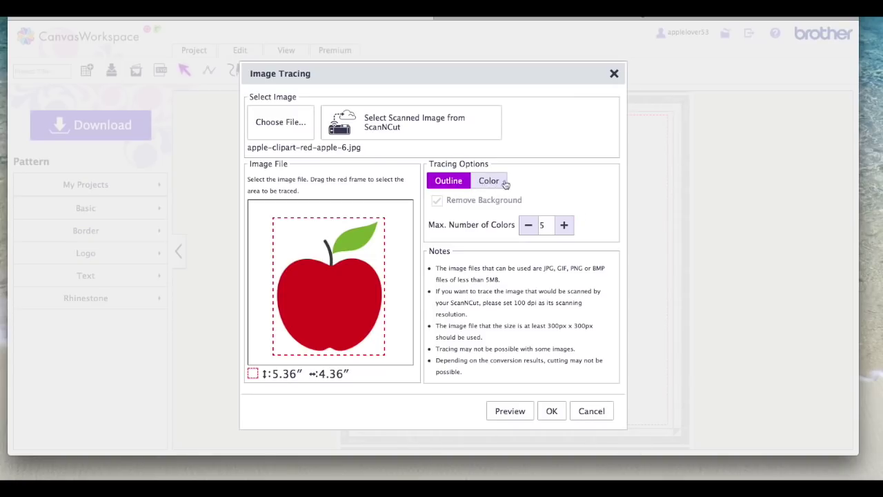
{"action": "left_click", "coordinate": [520, 411]}
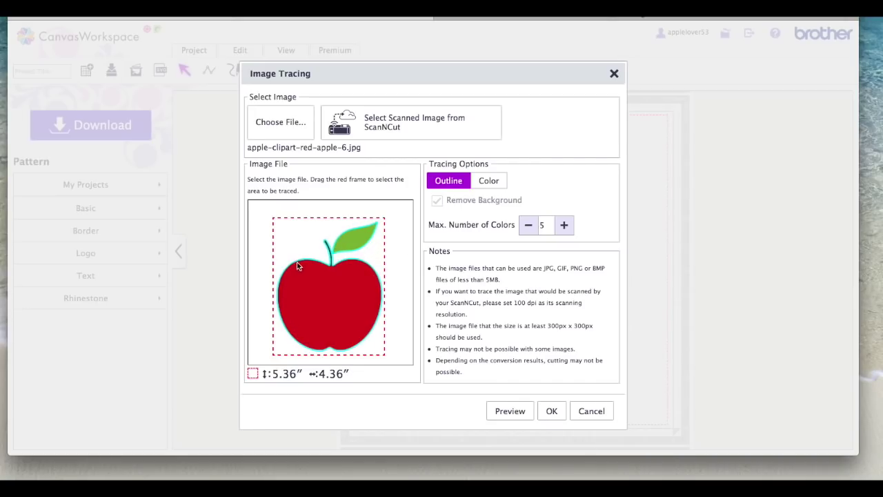
{"action": "left_click", "coordinate": [551, 411]}
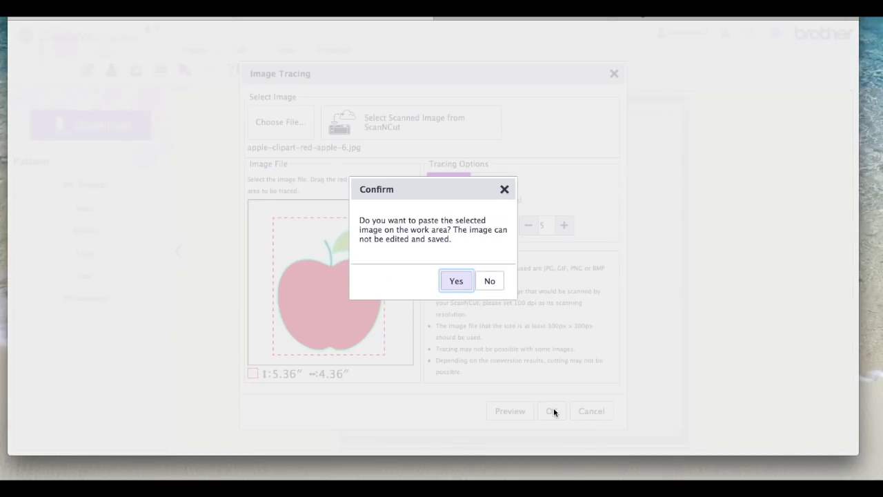
{"action": "left_click", "coordinate": [492, 281]}
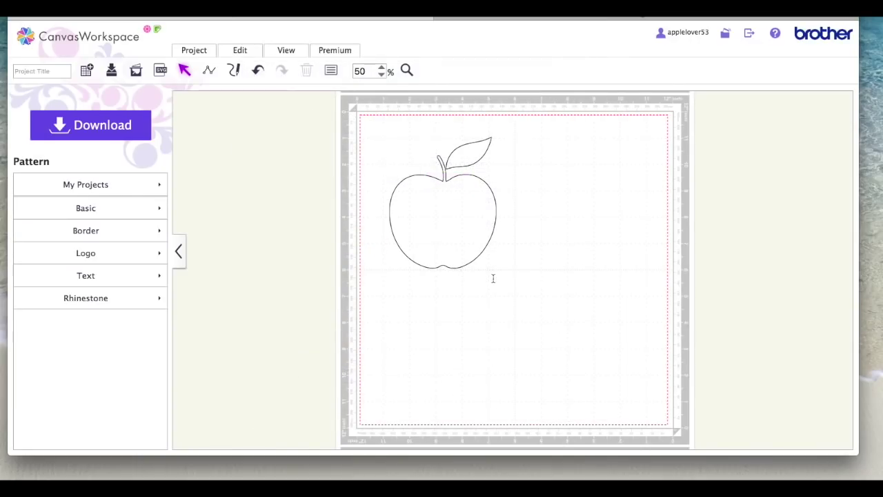
Move the 1.21" × 1.72" leaf onto the apple's stem
{"action": "left_click", "coordinate": [473, 157]}
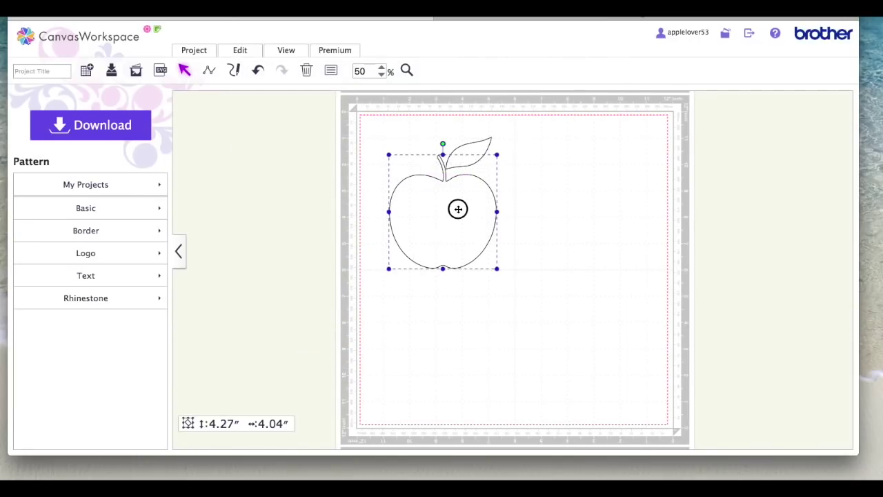
{"action": "left_click", "coordinate": [479, 147]}
{"action": "left_click_drag", "start_coordinate": [476, 148], "coordinate": [527, 132]}
{"action": "left_click", "coordinate": [551, 192]}
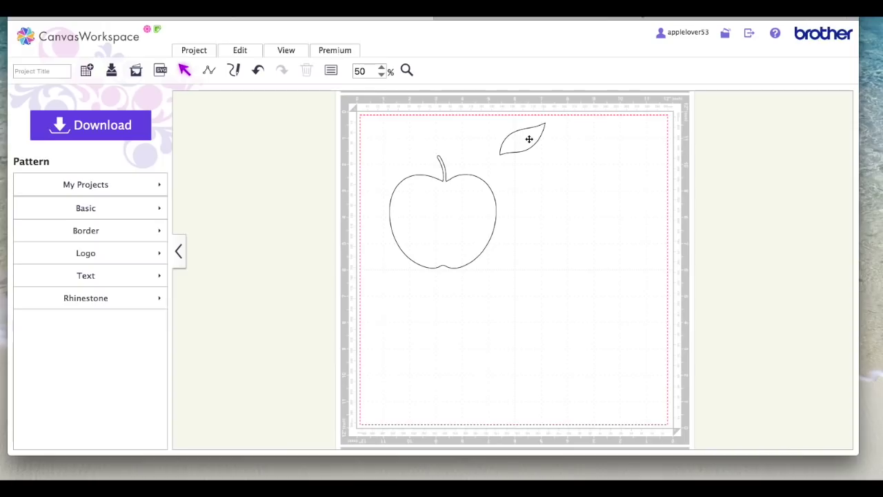
{"action": "left_click", "coordinate": [458, 213]}
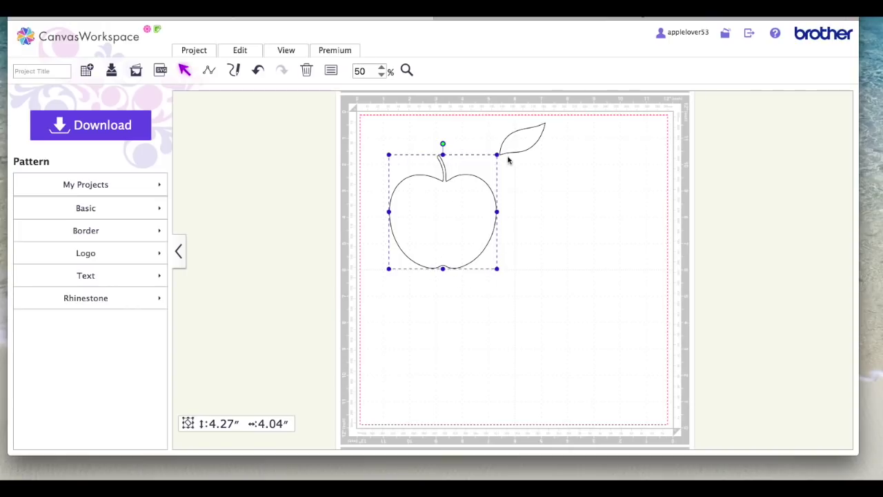
{"action": "left_click_drag", "start_coordinate": [514, 142], "coordinate": [463, 159]}
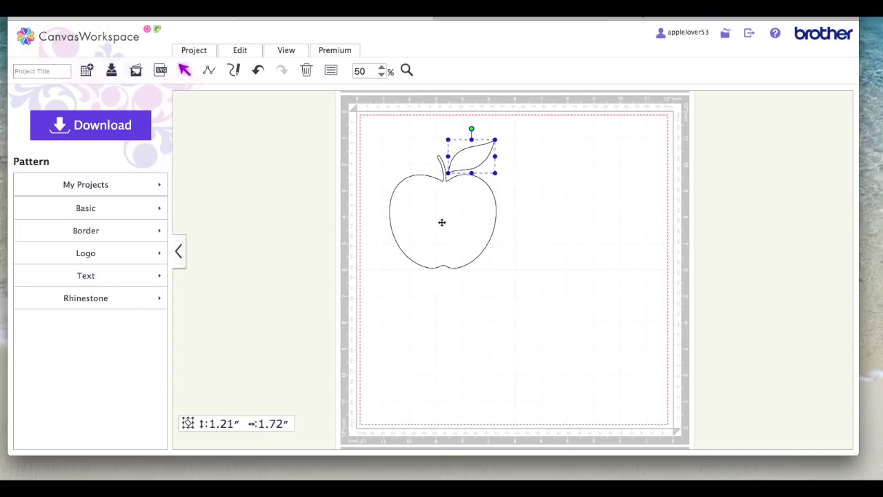
{"action": "left_click_drag", "start_coordinate": [473, 154], "coordinate": [469, 155]}
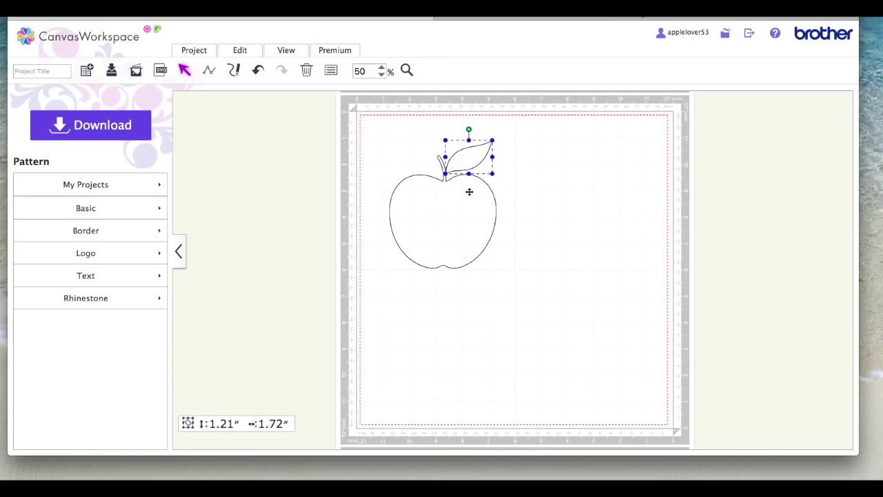
Reposition the leaf back on the stem and box-select the apple and leaf
{"action": "left_click", "coordinate": [514, 160]}
{"action": "left_click_drag", "start_coordinate": [476, 156], "coordinate": [528, 138]}
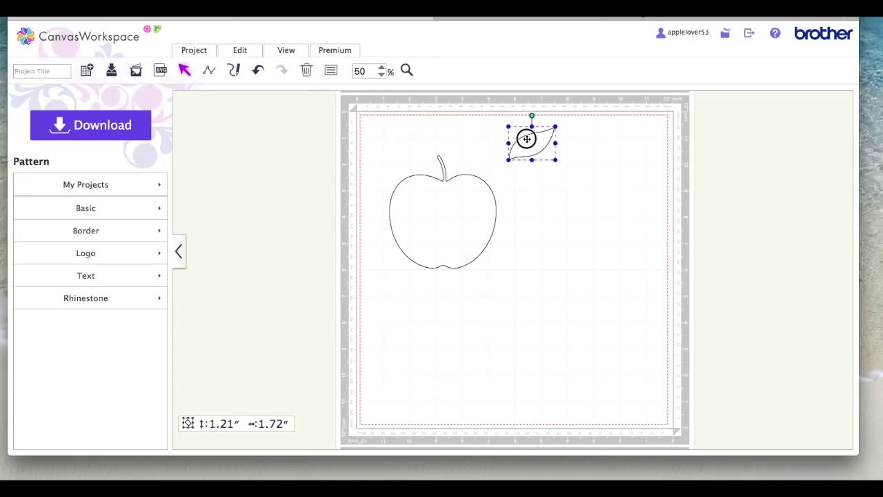
{"action": "left_click", "coordinate": [472, 226]}
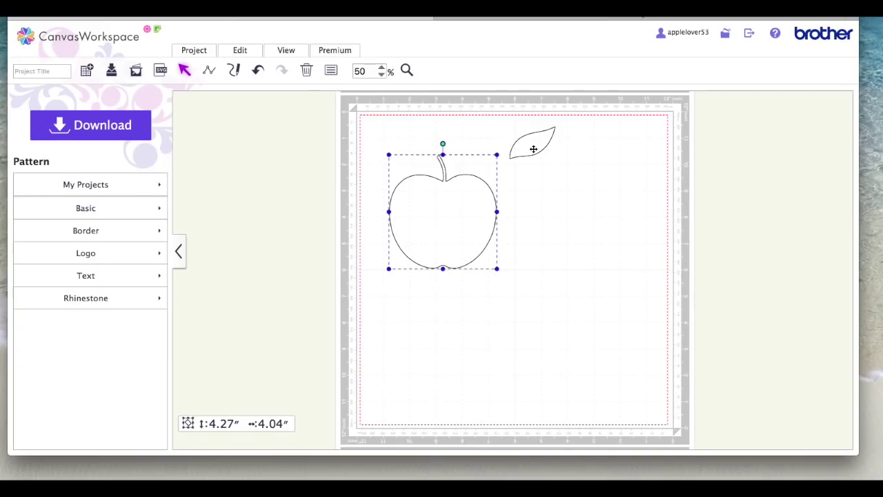
{"action": "left_click_drag", "start_coordinate": [533, 149], "coordinate": [468, 161]}
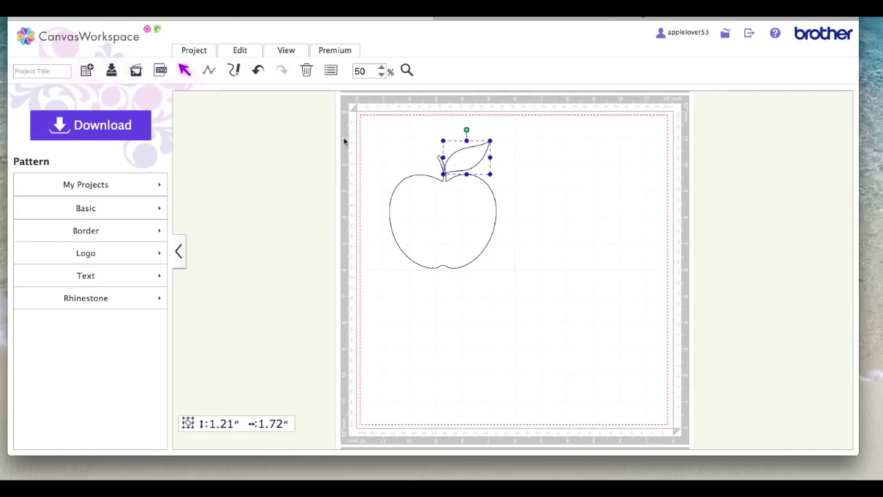
{"action": "left_click_drag", "start_coordinate": [350, 116], "coordinate": [554, 326]}
Group the apple and leaf and enlarge them to about 6.15 inches
{"action": "right_click", "coordinate": [446, 158]}
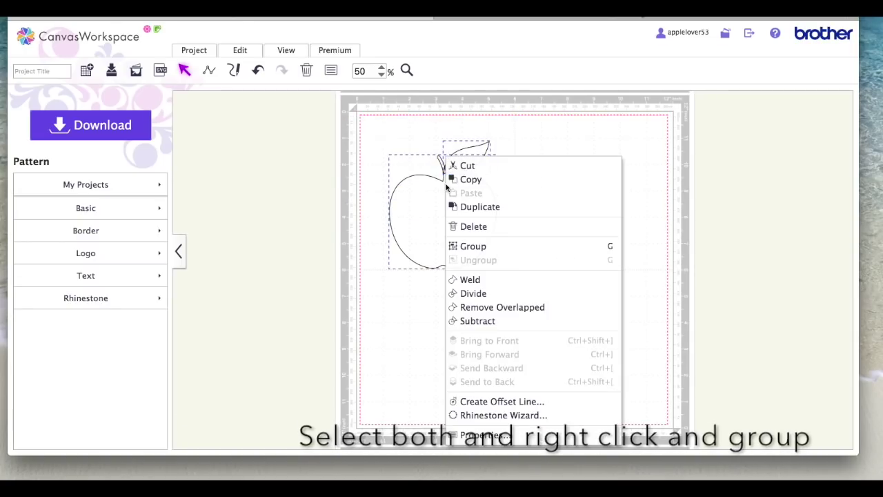
{"action": "left_click", "coordinate": [505, 250]}
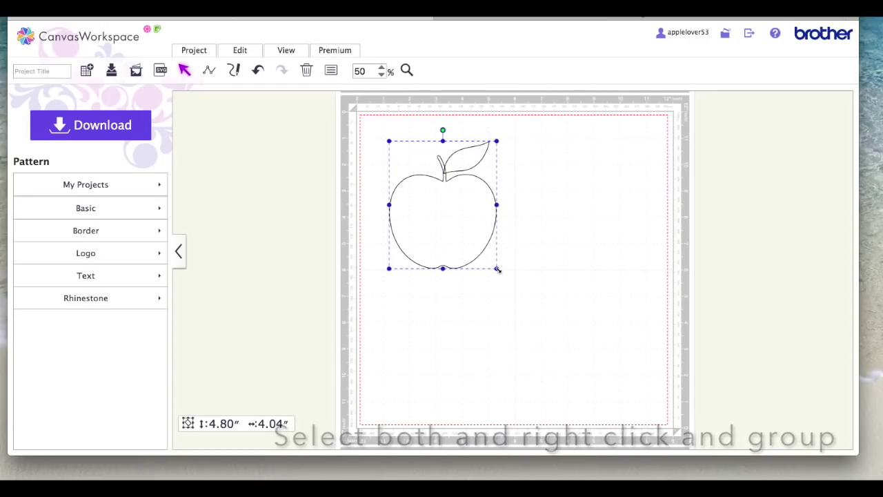
{"action": "left_click_drag", "start_coordinate": [496, 269], "coordinate": [553, 317]}
{"action": "left_click_drag", "start_coordinate": [499, 290], "coordinate": [485, 273]}
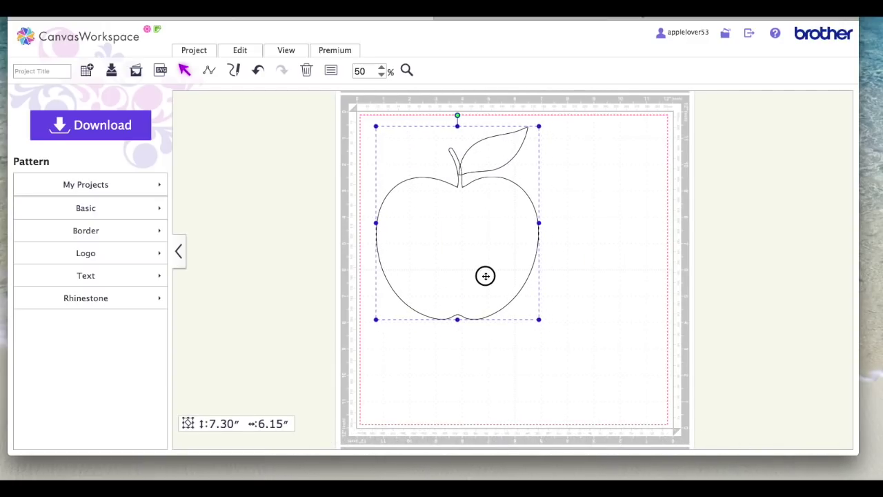
Ungroup them, move the leaf to the mat's top right, and reselect the apple
{"action": "right_click", "coordinate": [449, 238]}
{"action": "left_click", "coordinate": [505, 261]}
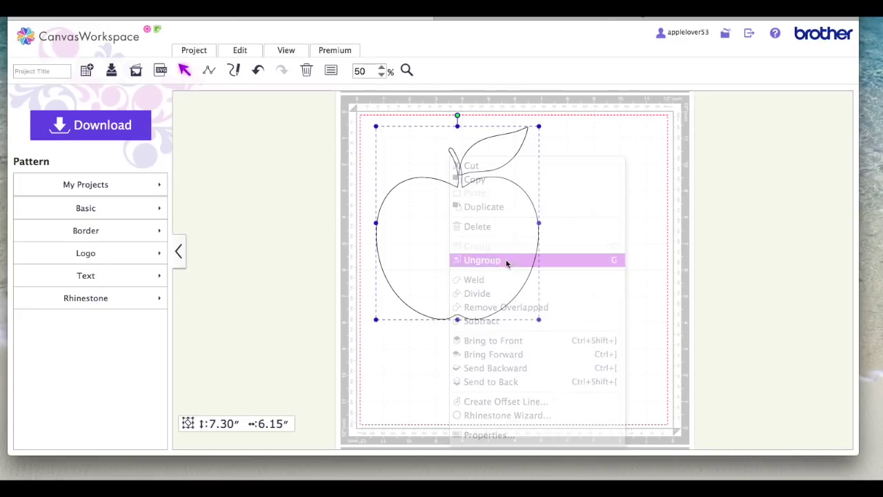
{"action": "left_click", "coordinate": [579, 131]}
{"action": "left_click_drag", "start_coordinate": [508, 134], "coordinate": [635, 135]}
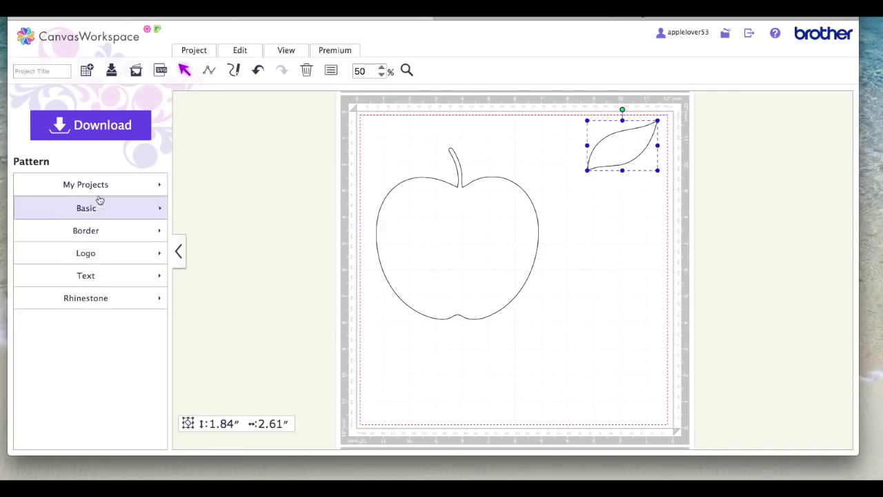
{"action": "left_click", "coordinate": [438, 201]}
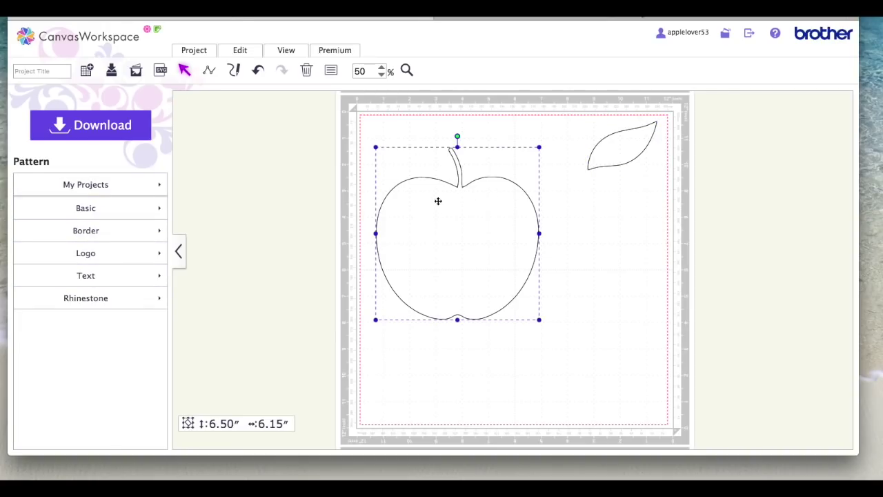
Make the apple's fill and outline red
{"action": "left_click", "coordinate": [331, 71]}
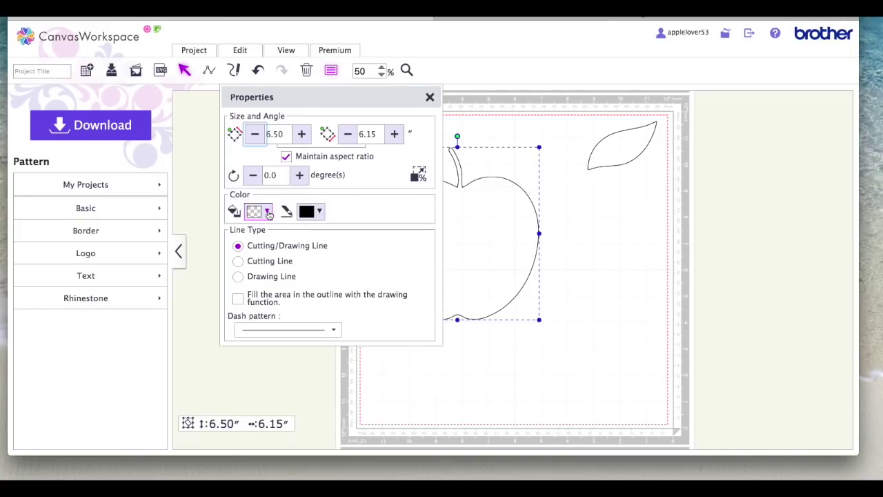
{"action": "left_click", "coordinate": [267, 211]}
{"action": "left_click", "coordinate": [320, 235]}
{"action": "left_click", "coordinate": [318, 211]}
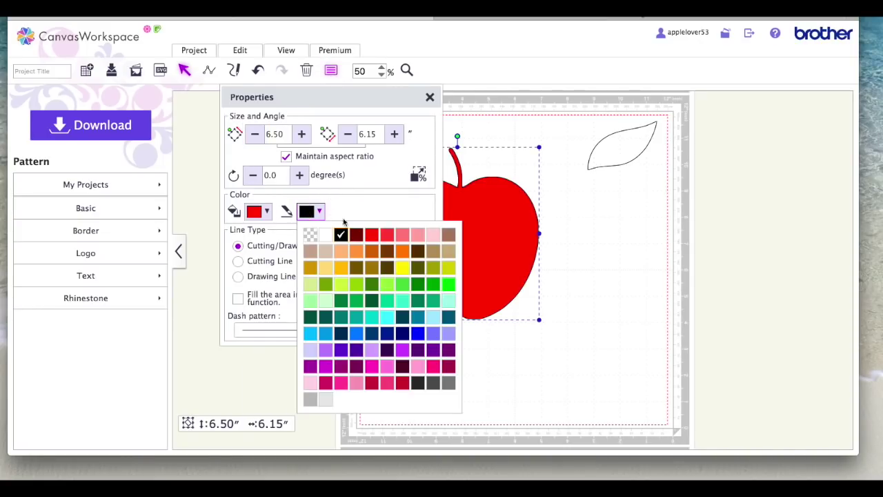
{"action": "left_click", "coordinate": [372, 235]}
{"action": "left_click", "coordinate": [430, 98]}
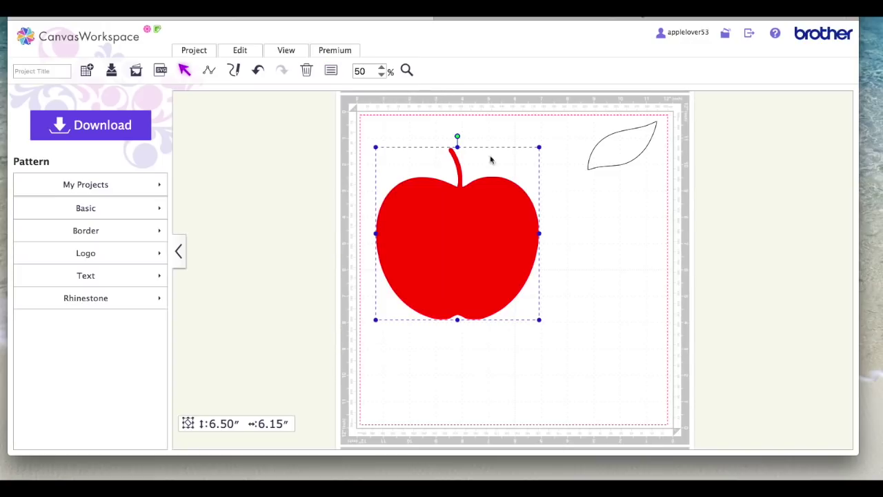
Make the leaf's fill and outline green
{"action": "left_click", "coordinate": [623, 147]}
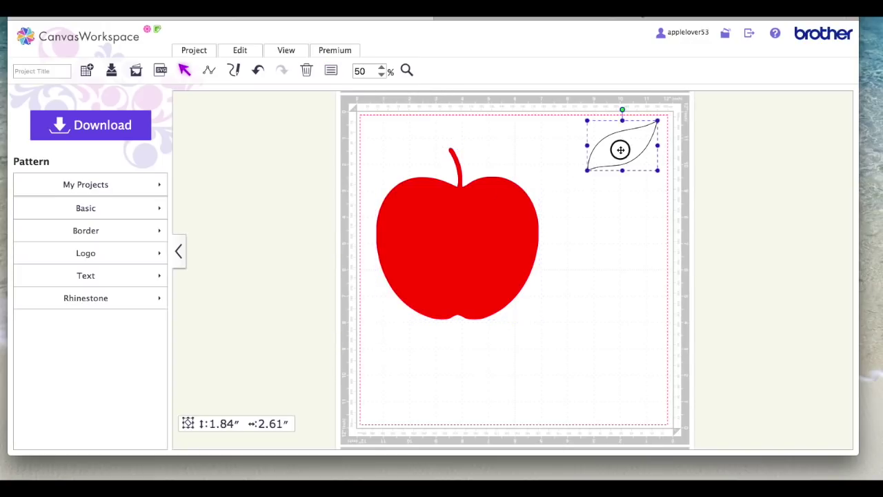
{"action": "left_click", "coordinate": [332, 71]}
{"action": "left_click", "coordinate": [267, 211]}
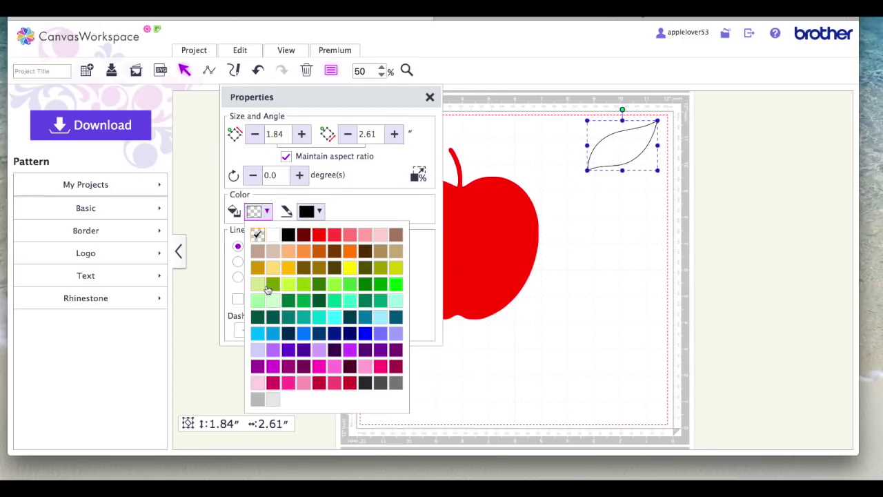
{"action": "left_click", "coordinate": [271, 285]}
{"action": "left_click", "coordinate": [314, 211]}
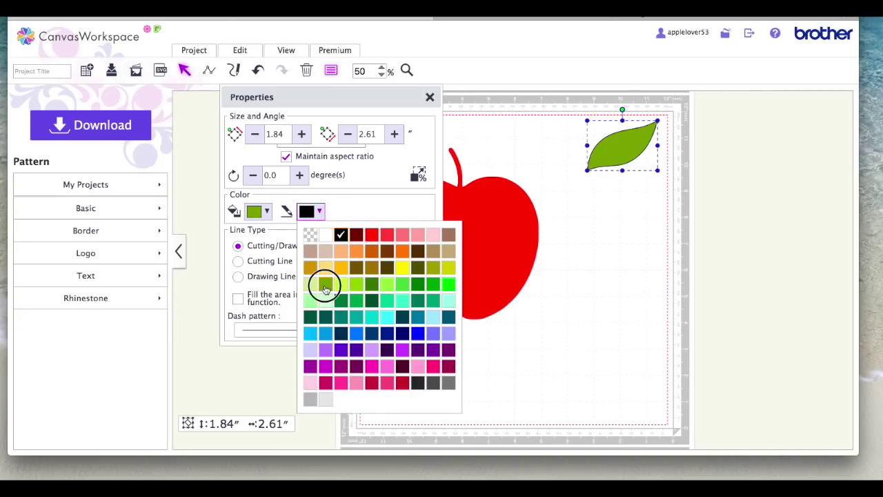
{"action": "left_click", "coordinate": [325, 283]}
{"action": "left_click", "coordinate": [427, 97]}
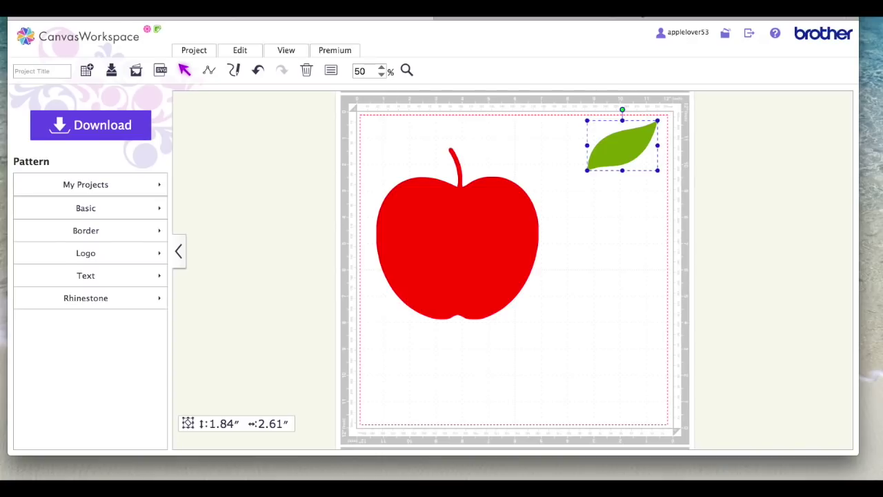
{"action": "left_click", "coordinate": [89, 277]}
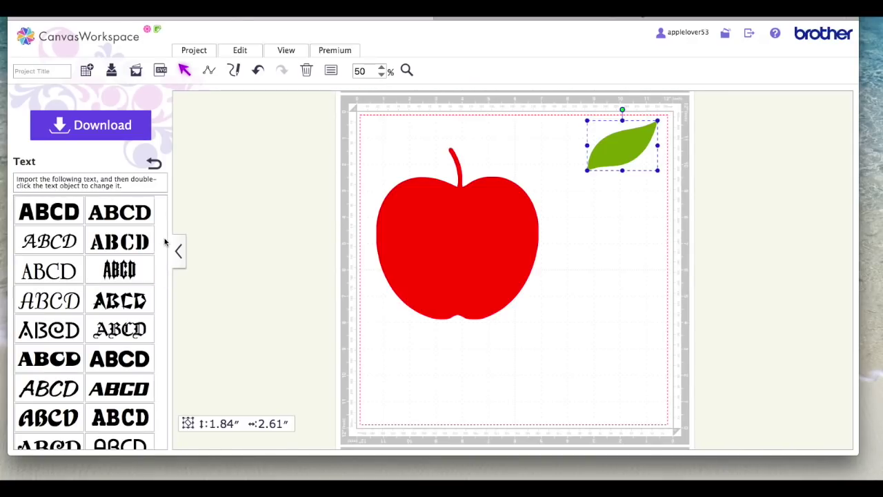
Place a first-font bold text object below the apple and change its wording to TURNER
{"action": "left_click", "coordinate": [42, 210]}
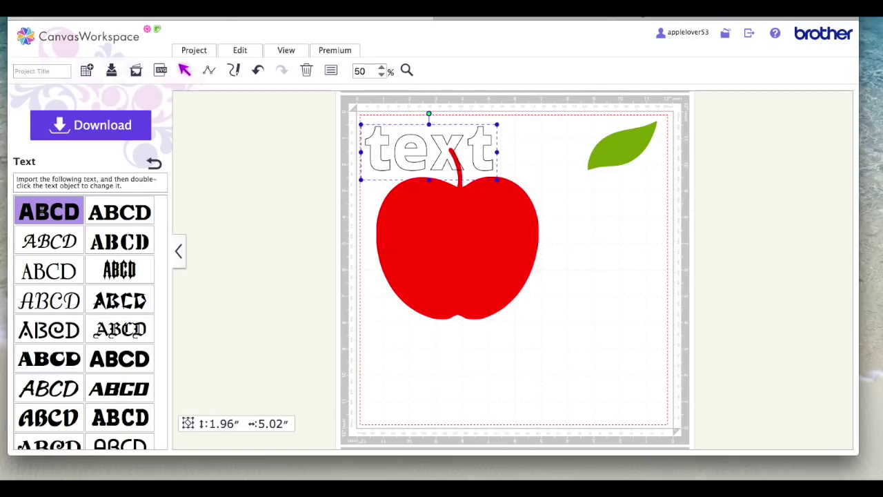
{"action": "left_click_drag", "start_coordinate": [416, 145], "coordinate": [330, 353]}
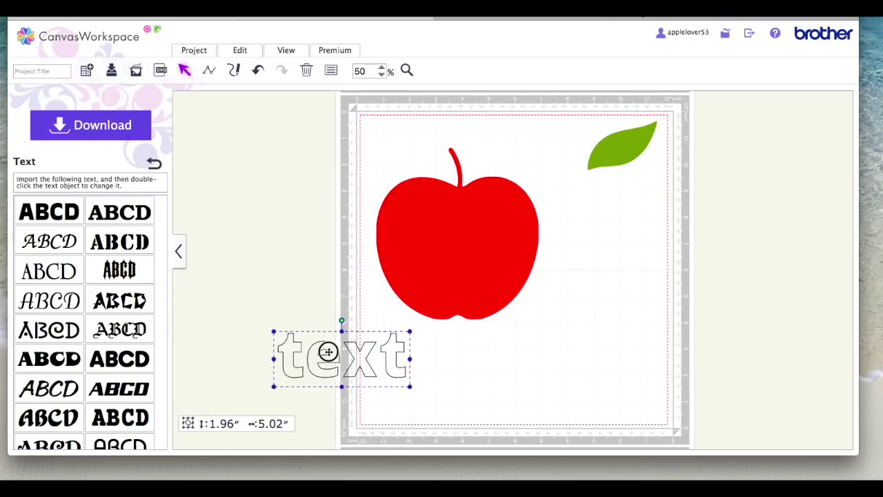
{"action": "double_click", "coordinate": [404, 357]}
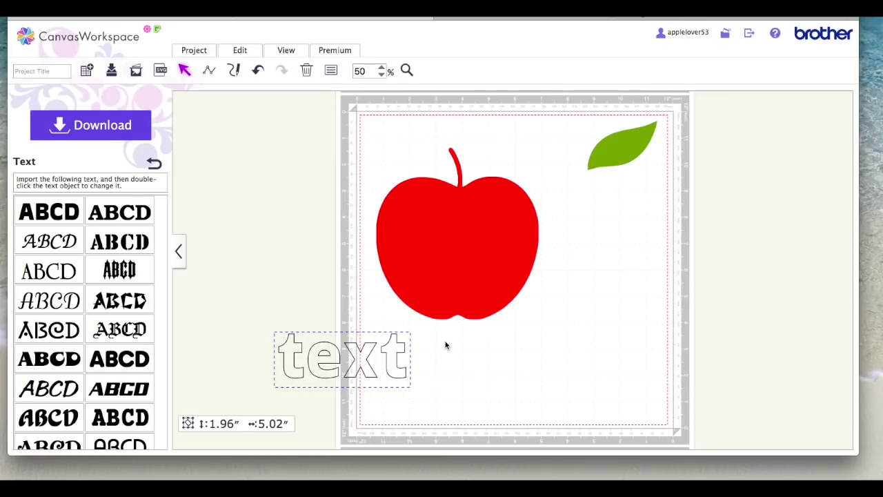
{"action": "key", "text": "BackSpace"}
{"action": "key", "text": "BackSpace"}
{"action": "key", "text": "BackSpace"}
{"action": "key", "text": "BackSpace"}
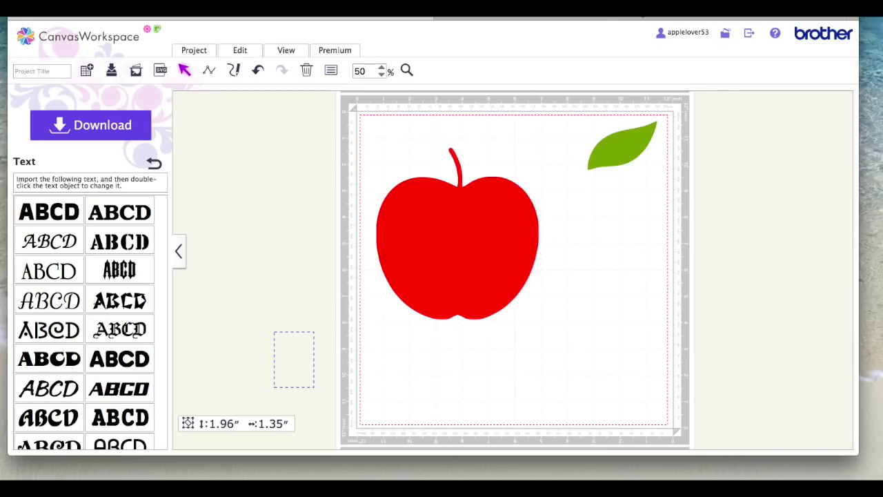
{"action": "type", "text": "TURNER"}
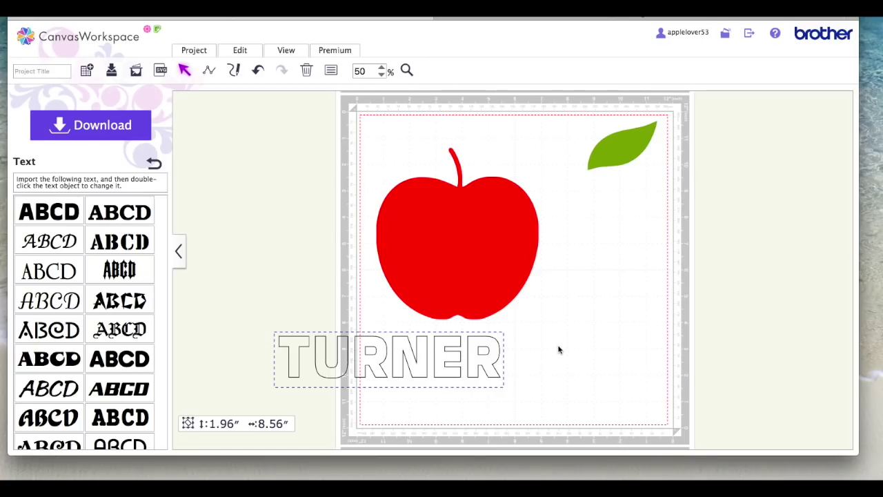
Move TURNER onto the apple and resize it to roughly 5 inches
{"action": "left_click", "coordinate": [476, 348]}
{"action": "left_click_drag", "start_coordinate": [476, 348], "coordinate": [543, 209]}
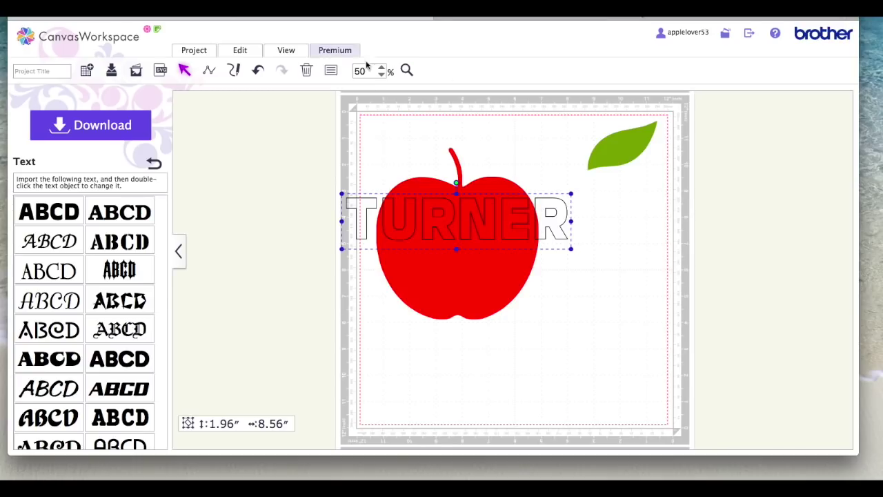
{"action": "left_click_drag", "start_coordinate": [570, 247], "coordinate": [481, 213]}
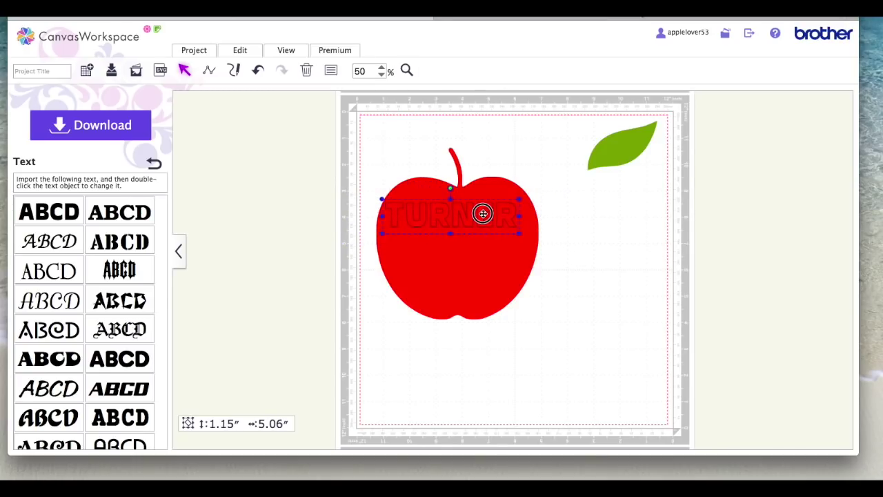
{"action": "left_click_drag", "start_coordinate": [518, 231], "coordinate": [547, 239]}
{"action": "left_click_drag", "start_coordinate": [464, 239], "coordinate": [453, 347]}
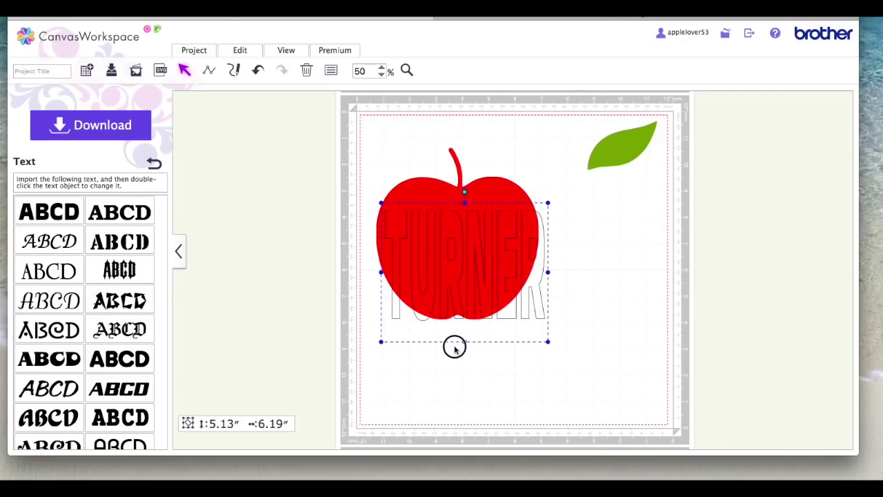
{"action": "left_click_drag", "start_coordinate": [490, 274], "coordinate": [484, 252]}
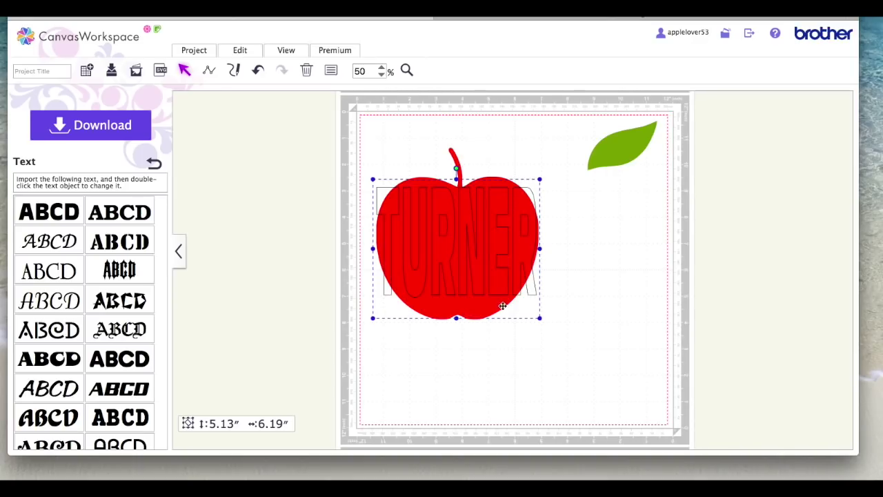
Fine-tune TURNER to about 6.17" wide by 6.49" tall over the apple
{"action": "left_click_drag", "start_coordinate": [456, 319], "coordinate": [456, 346]}
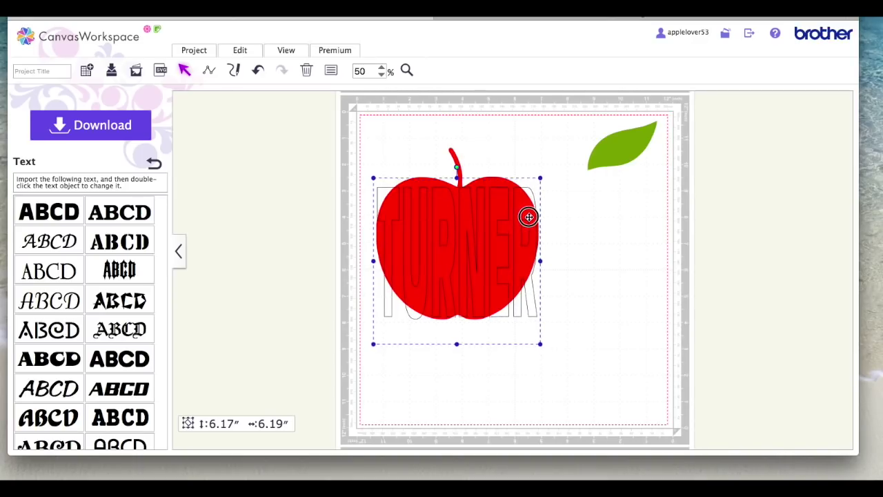
{"action": "left_click_drag", "start_coordinate": [526, 216], "coordinate": [530, 212]}
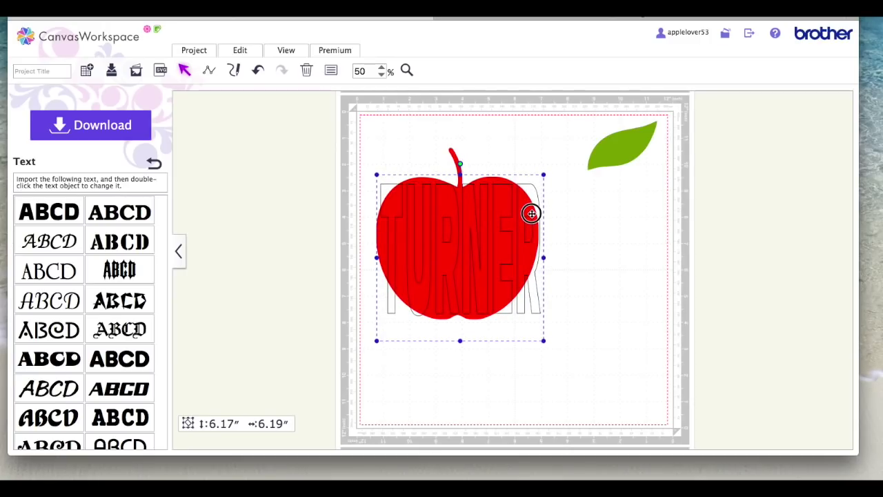
{"action": "mouse_move", "coordinate": [544, 258]}
{"action": "left_mouse_down"}
{"action": "mouse_move", "coordinate": [531, 241]}
{"action": "mouse_move", "coordinate": [544, 256]}
{"action": "mouse_move", "coordinate": [535, 252]}
{"action": "left_mouse_up"}
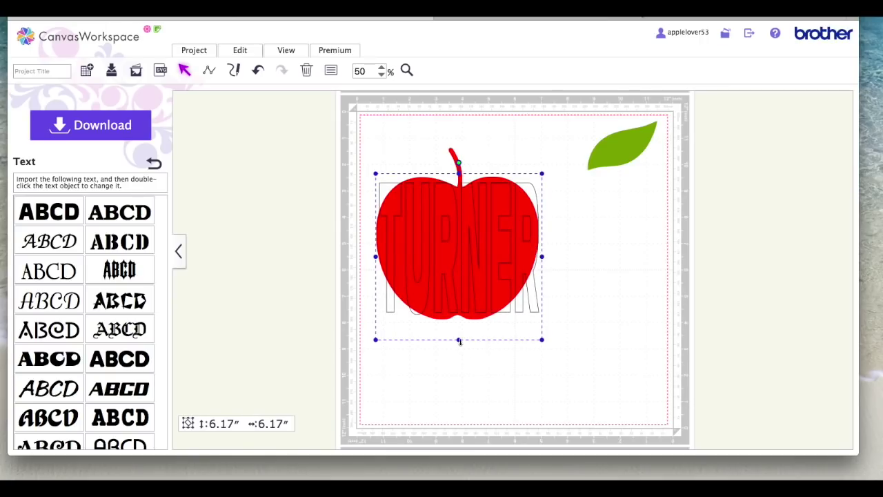
{"action": "left_click_drag", "start_coordinate": [458, 340], "coordinate": [460, 347]}
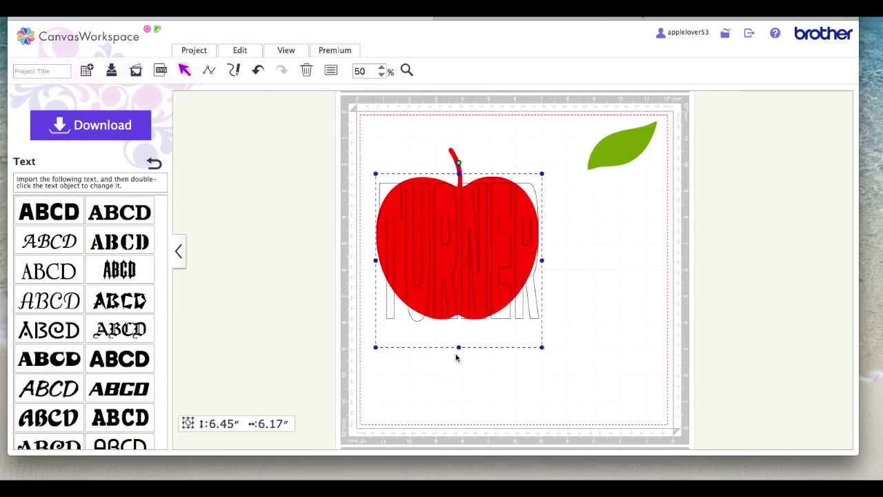
{"action": "mouse_move", "coordinate": [458, 346]}
{"action": "left_mouse_down"}
{"action": "mouse_move", "coordinate": [459, 324]}
{"action": "mouse_move", "coordinate": [460, 336]}
{"action": "left_mouse_up"}
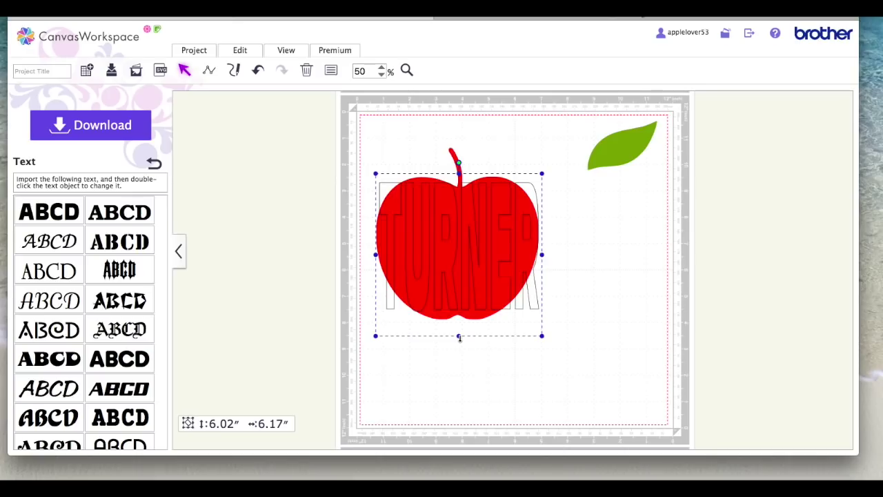
{"action": "left_click_drag", "start_coordinate": [459, 337], "coordinate": [460, 349]}
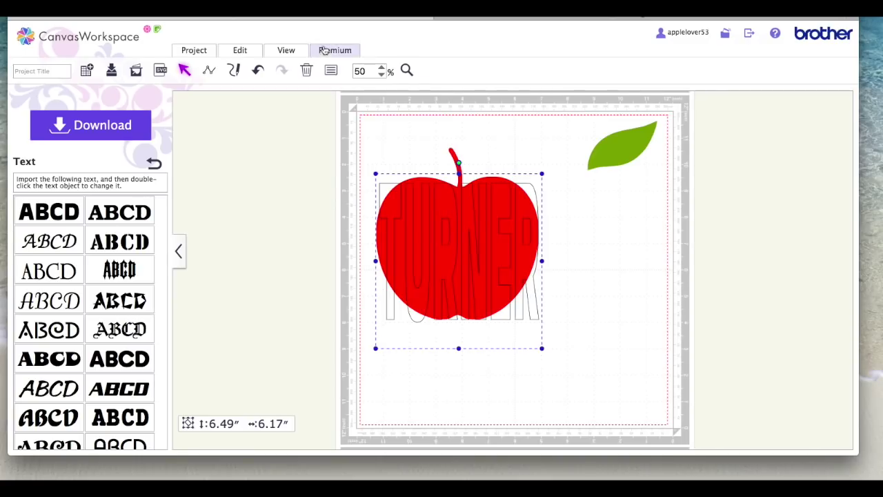
Fill TURNER solid black, then box-select it together with the red apple
{"action": "left_click", "coordinate": [331, 71]}
{"action": "left_click", "coordinate": [266, 275]}
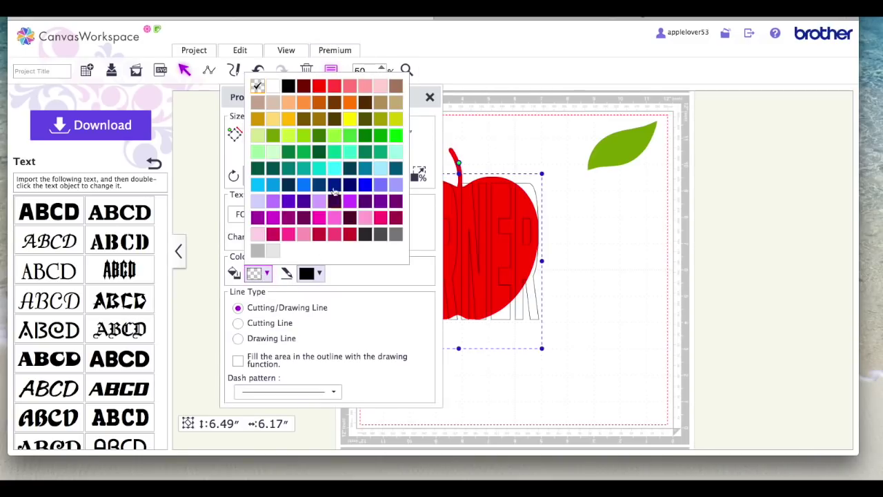
{"action": "left_click", "coordinate": [288, 85]}
{"action": "left_click", "coordinate": [429, 97]}
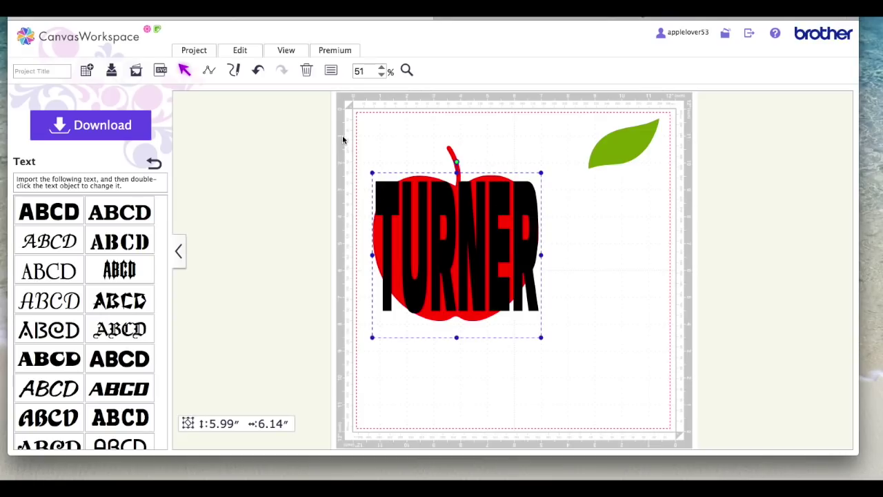
{"action": "left_click_drag", "start_coordinate": [337, 121], "coordinate": [556, 354]}
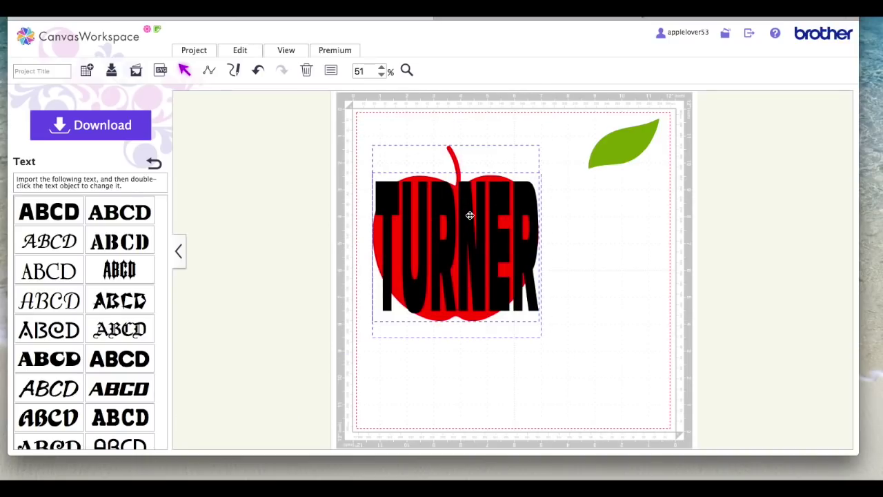
Subtract TURNER from the apple, shift the apple down, and set the leaf on its stem
{"action": "left_click", "coordinate": [243, 51]}
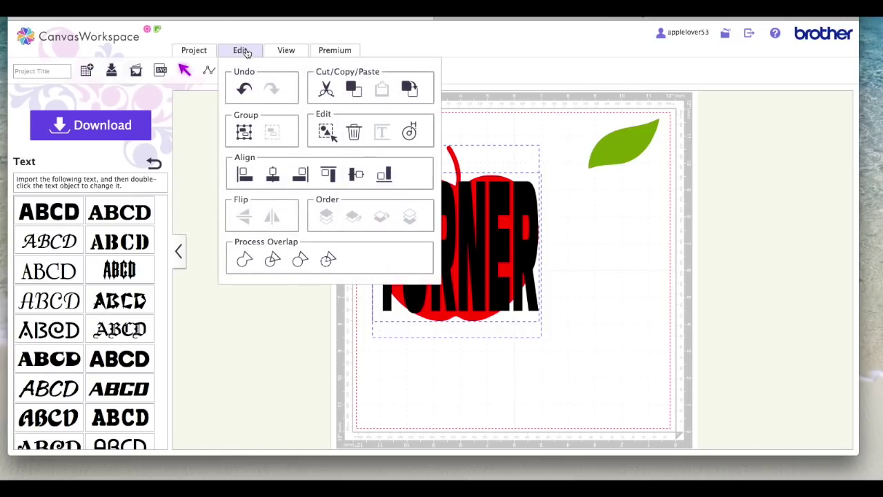
{"action": "left_click", "coordinate": [328, 260]}
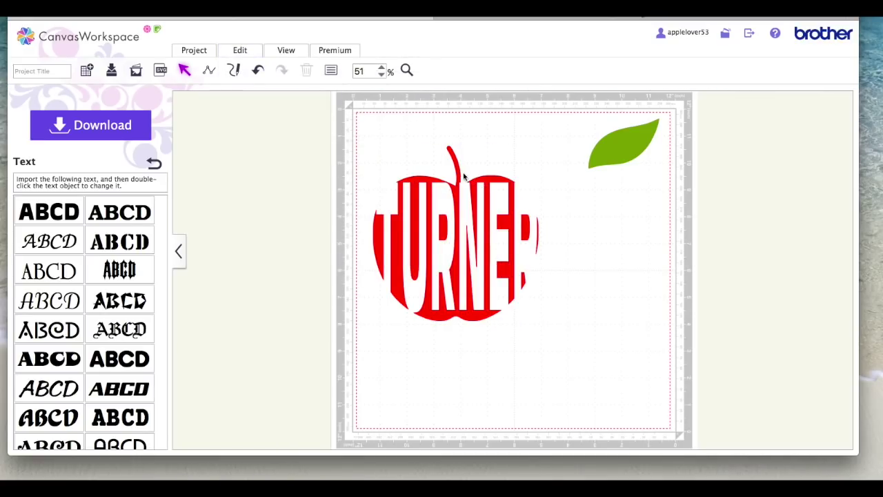
{"action": "left_click_drag", "start_coordinate": [485, 186], "coordinate": [488, 224]}
{"action": "left_click_drag", "start_coordinate": [619, 138], "coordinate": [492, 173]}
{"action": "left_click", "coordinate": [578, 214]}
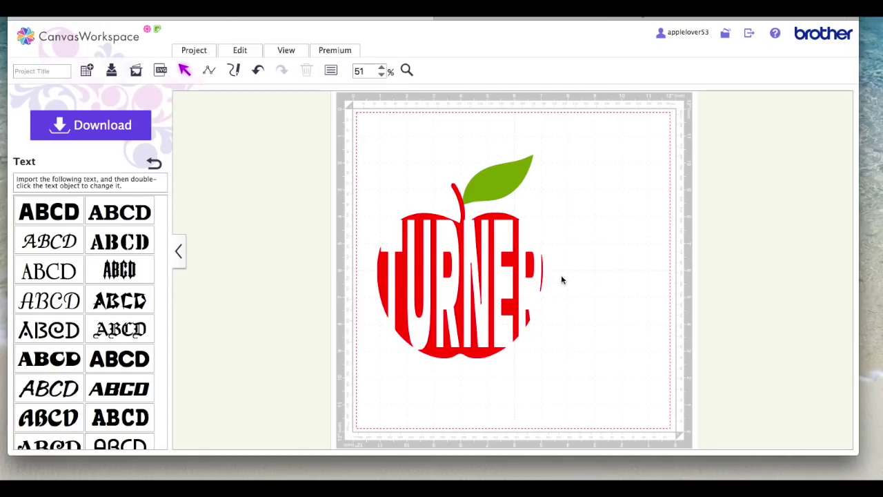
Undo three times to restore the separate TURNER text, then move it off the apple
{"action": "left_click", "coordinate": [258, 71]}
{"action": "left_click", "coordinate": [258, 71]}
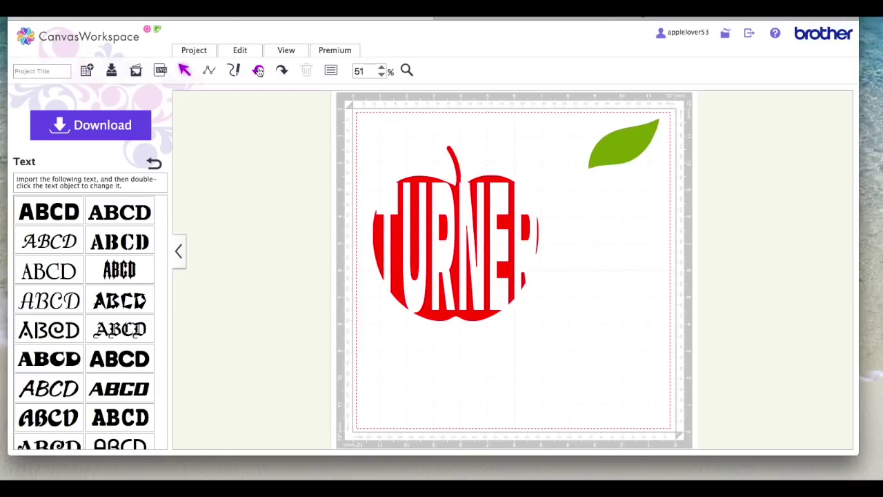
{"action": "left_click", "coordinate": [258, 71]}
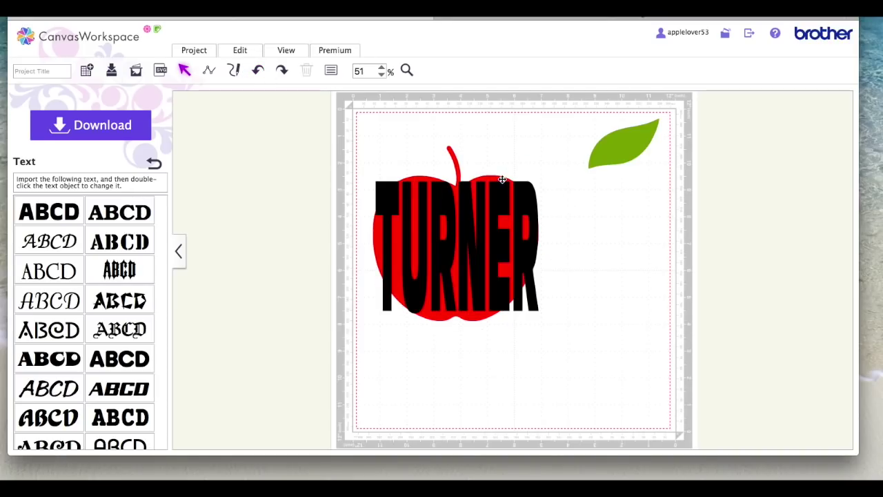
{"action": "left_click", "coordinate": [496, 178]}
{"action": "left_click_drag", "start_coordinate": [496, 178], "coordinate": [504, 198]}
Create a 0.08-inch offset outline of the apple and move the copy to the right
{"action": "left_click", "coordinate": [504, 182]}
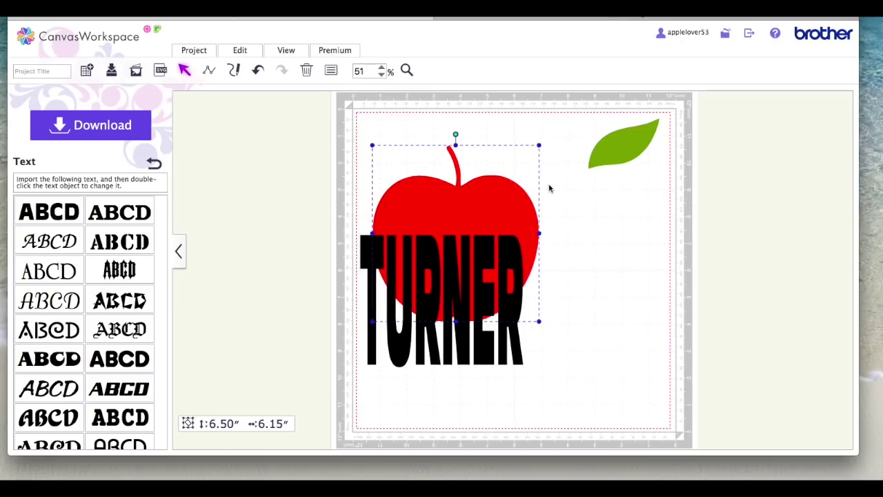
{"action": "left_click", "coordinate": [246, 51]}
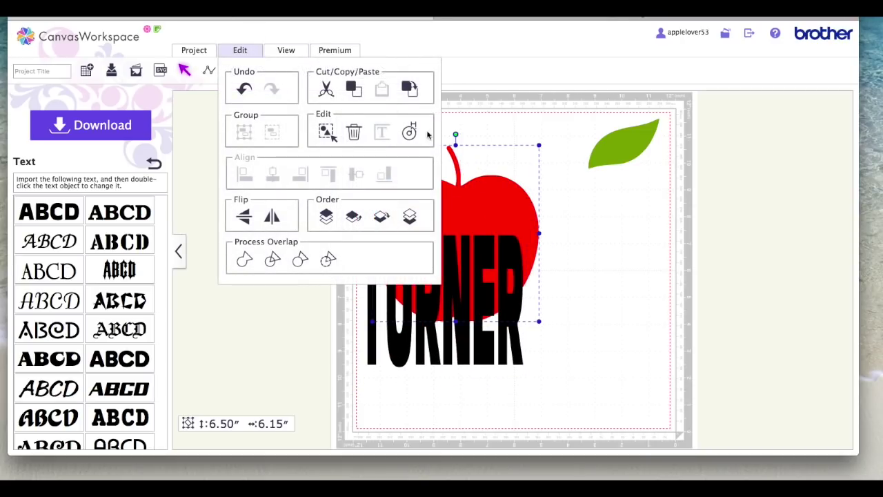
{"action": "left_click", "coordinate": [411, 133]}
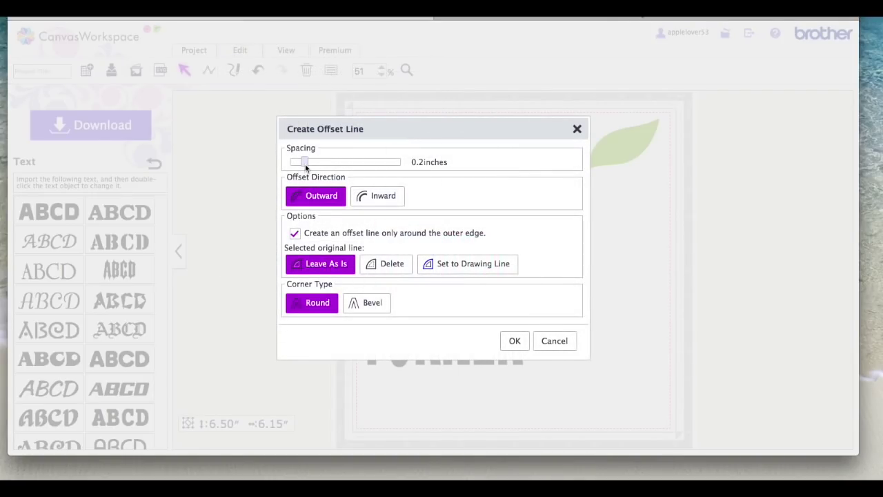
{"action": "left_click_drag", "start_coordinate": [306, 166], "coordinate": [293, 163]}
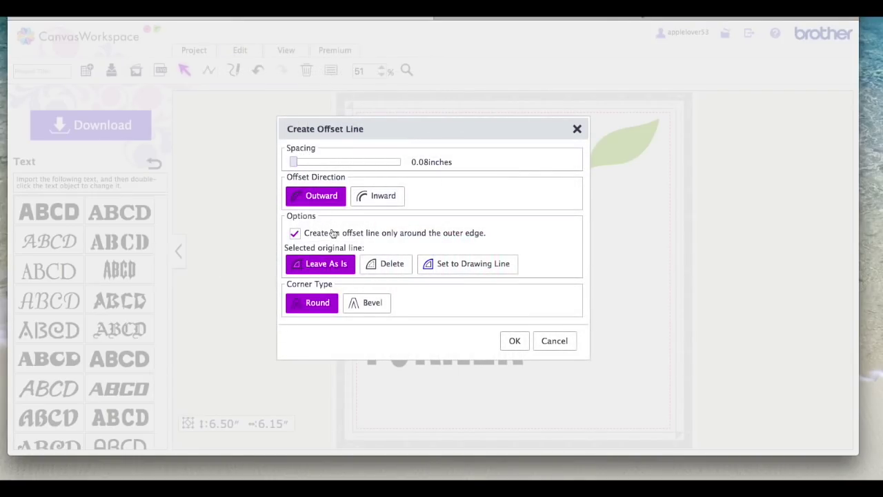
{"action": "left_click", "coordinate": [514, 341]}
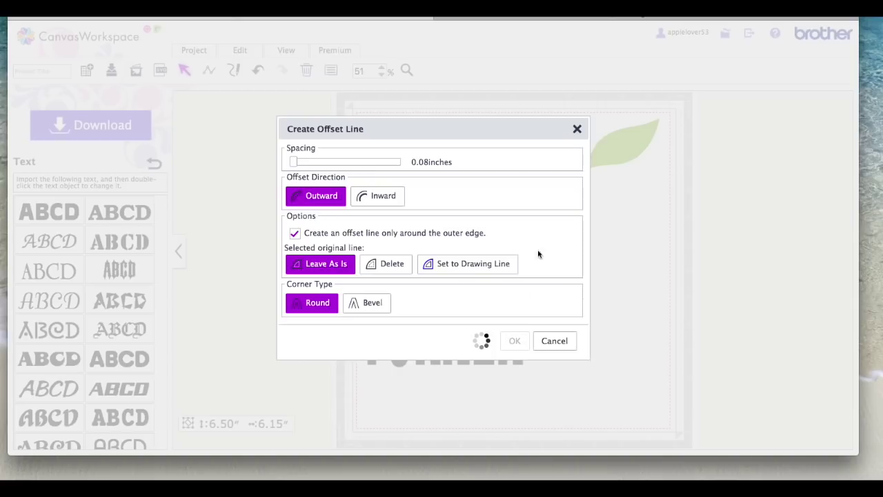
{"action": "left_click_drag", "start_coordinate": [476, 231], "coordinate": [666, 239]}
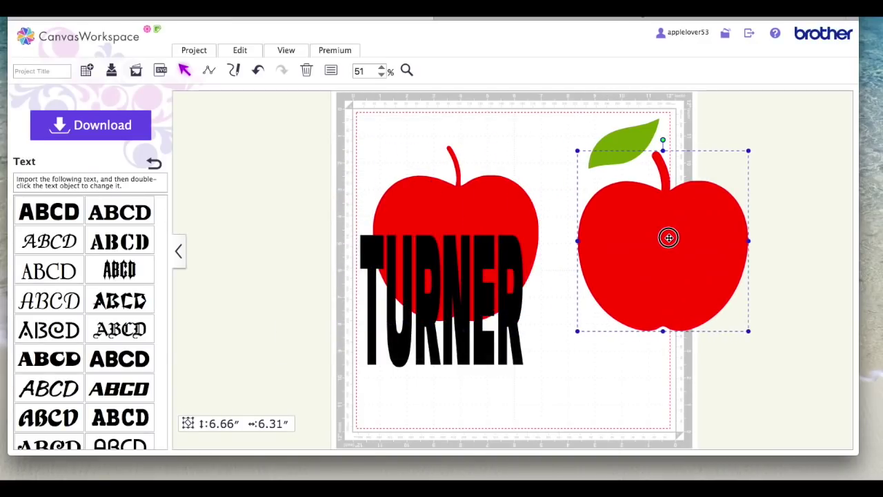
Set the offset apple's fill and outline colour to black
{"action": "left_click", "coordinate": [330, 71]}
{"action": "left_click", "coordinate": [267, 212]}
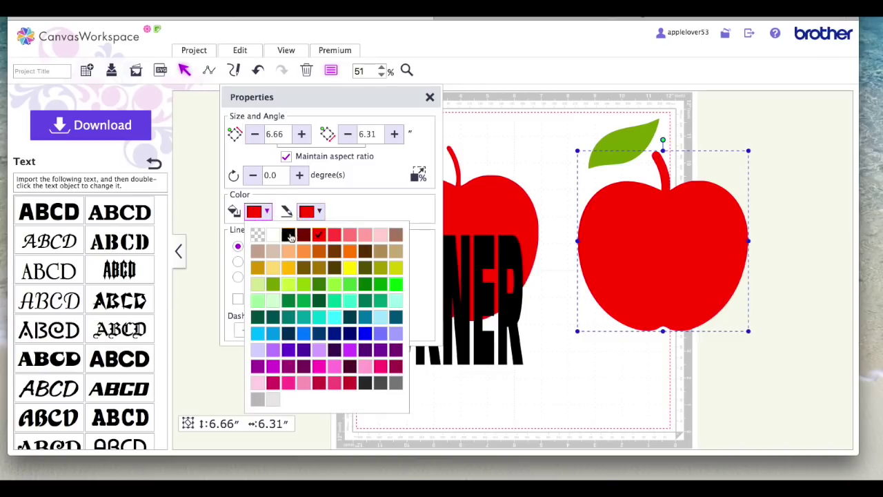
{"action": "left_click", "coordinate": [289, 235]}
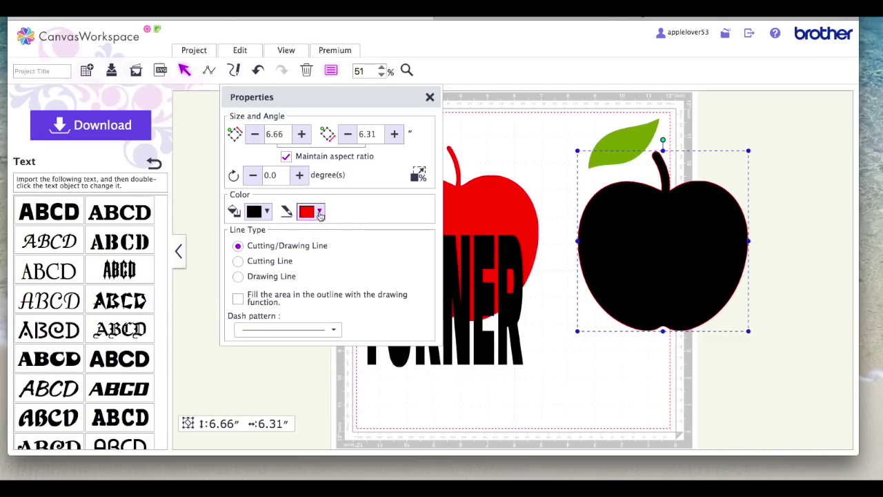
{"action": "left_click", "coordinate": [314, 211]}
{"action": "left_click", "coordinate": [334, 236]}
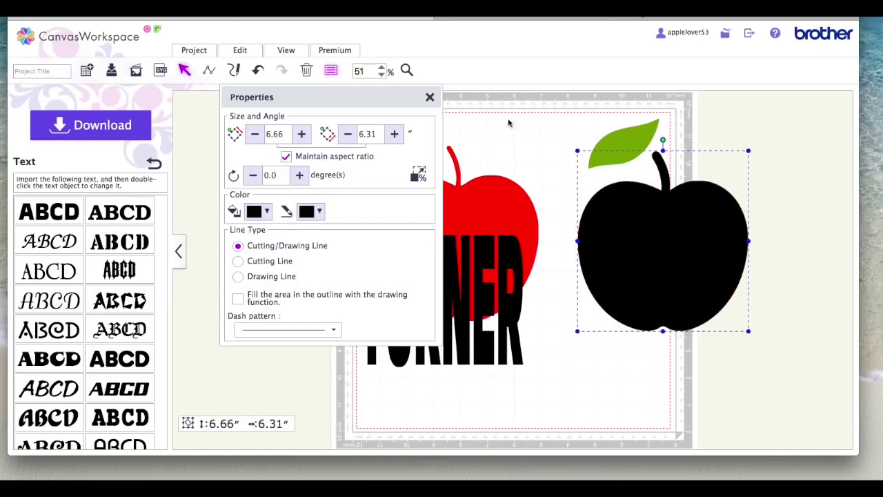
{"action": "left_click", "coordinate": [429, 97]}
Move TURNER back over the red apple, narrow its sides and stretch it taller
{"action": "left_click_drag", "start_coordinate": [508, 318], "coordinate": [523, 267]}
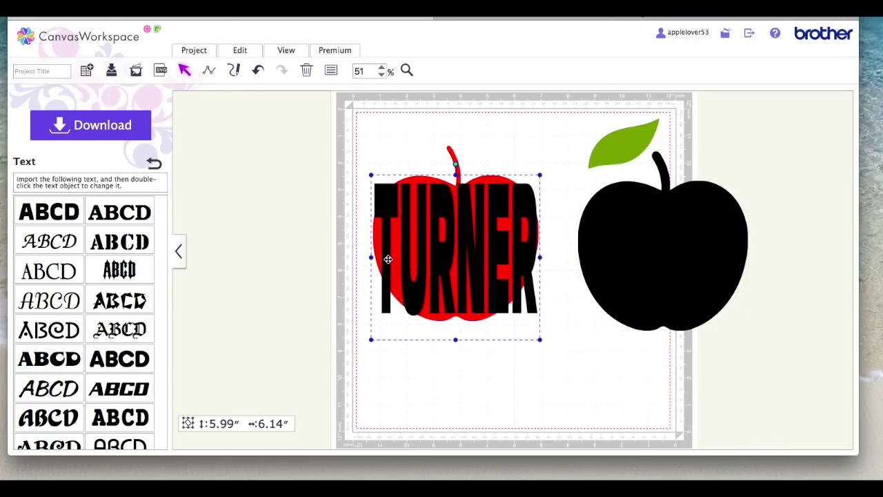
{"action": "left_click_drag", "start_coordinate": [370, 258], "coordinate": [378, 256]}
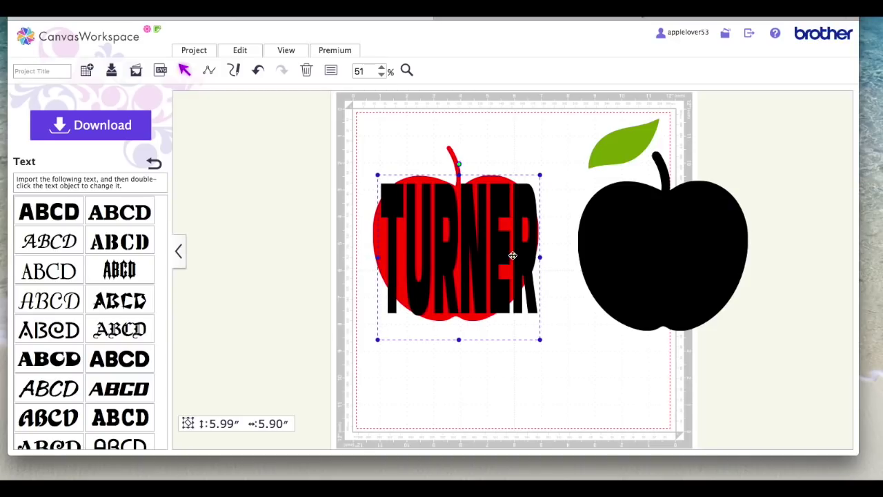
{"action": "left_click_drag", "start_coordinate": [540, 257], "coordinate": [520, 260]}
{"action": "left_click_drag", "start_coordinate": [455, 339], "coordinate": [455, 349]}
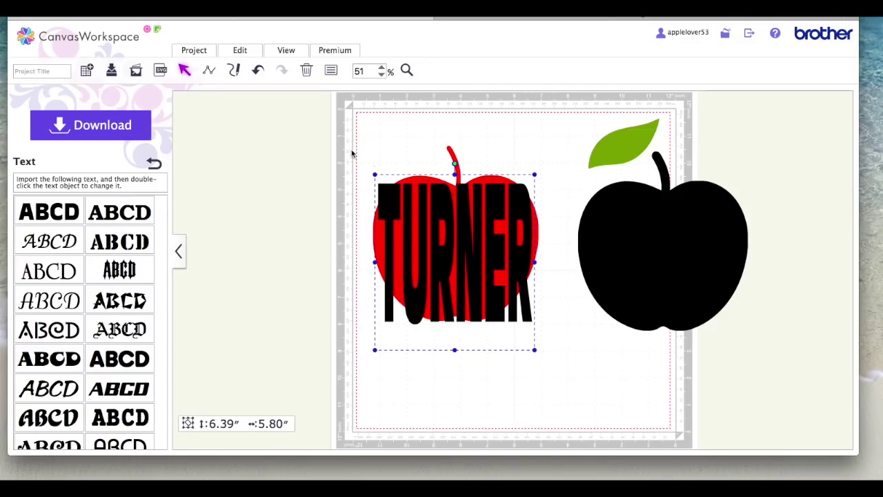
Subtract TURNER from the red apple, then move the black apple onto it
{"action": "left_click_drag", "start_coordinate": [337, 137], "coordinate": [542, 363]}
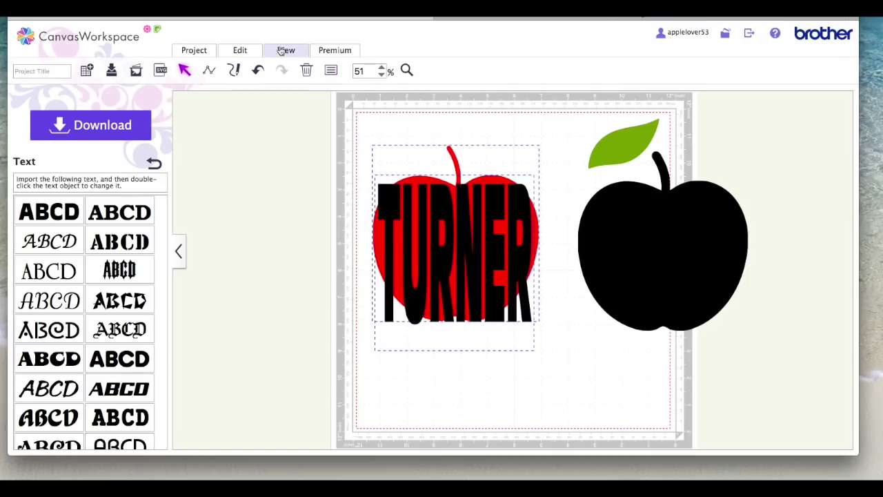
{"action": "left_click", "coordinate": [247, 50]}
{"action": "left_click", "coordinate": [328, 257]}
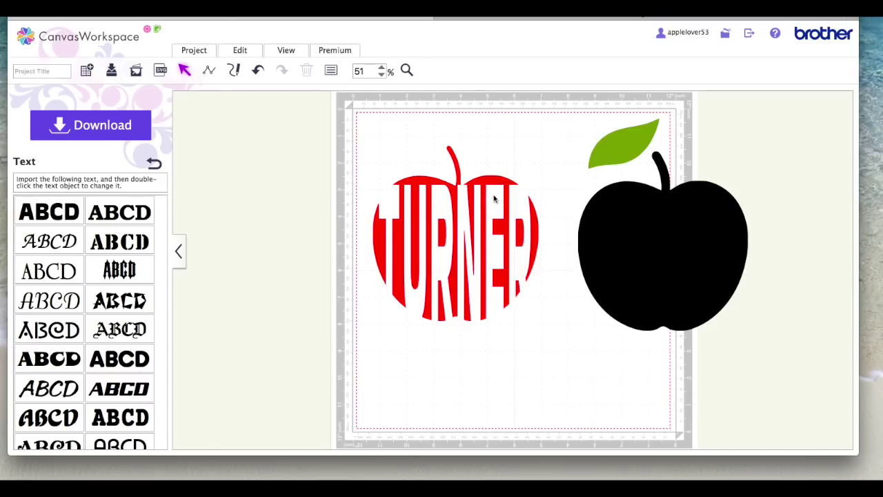
{"action": "left_click_drag", "start_coordinate": [642, 223], "coordinate": [437, 214]}
Place the leaf beside the stem, move the black apple back right, and nudge the red apple down
{"action": "left_click", "coordinate": [623, 222]}
{"action": "left_click_drag", "start_coordinate": [617, 147], "coordinate": [504, 134]}
{"action": "left_click", "coordinate": [567, 162]}
{"action": "left_click", "coordinate": [596, 232]}
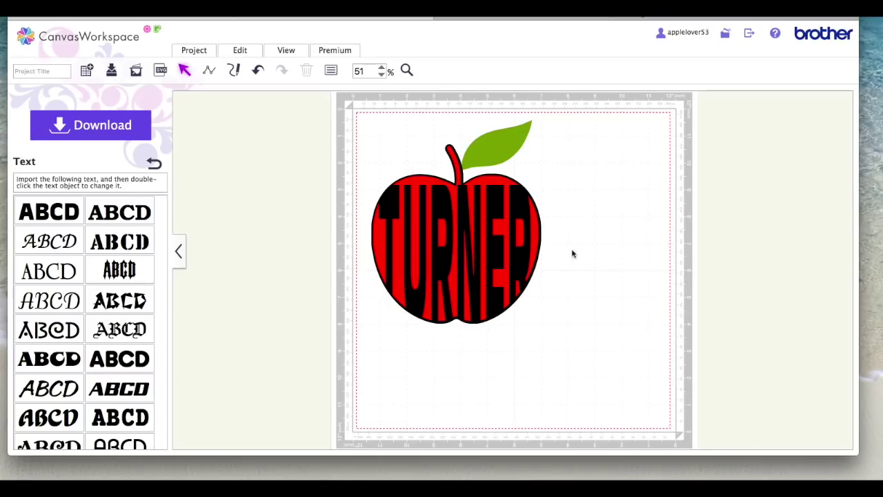
{"action": "left_click_drag", "start_coordinate": [458, 201], "coordinate": [595, 227]}
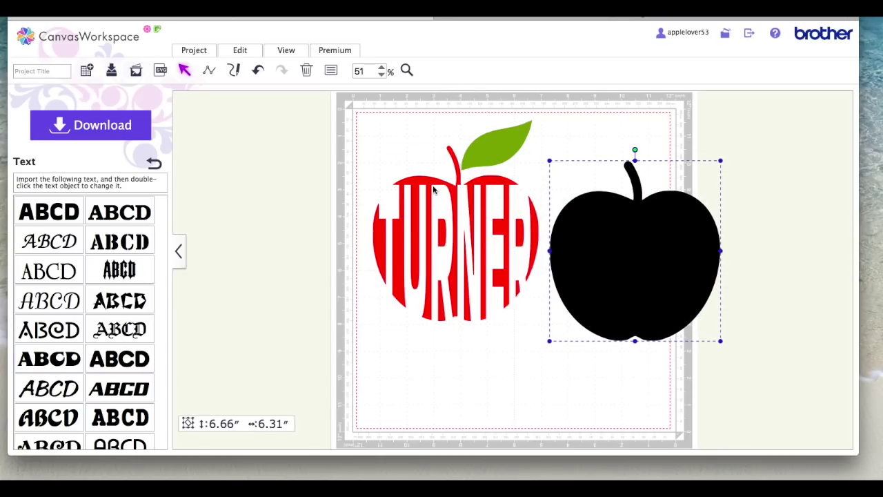
{"action": "mouse_move", "coordinate": [432, 181]}
{"action": "left_mouse_down"}
{"action": "mouse_move", "coordinate": [418, 195]}
{"action": "mouse_move", "coordinate": [432, 193]}
{"action": "left_mouse_up"}
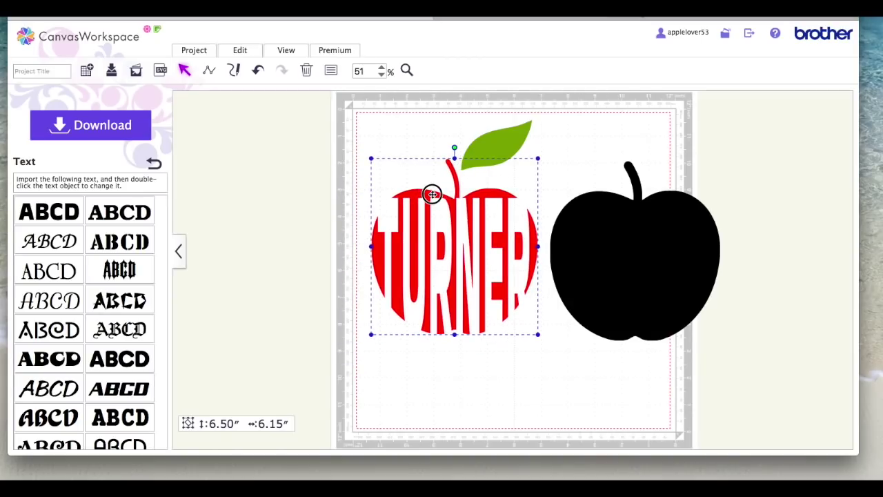
Stack the red TURNER apple on the black backing, centre both on the mat, and set the leaf on the stem
{"action": "left_click", "coordinate": [480, 195]}
{"action": "left_click_drag", "start_coordinate": [480, 195], "coordinate": [662, 199]}
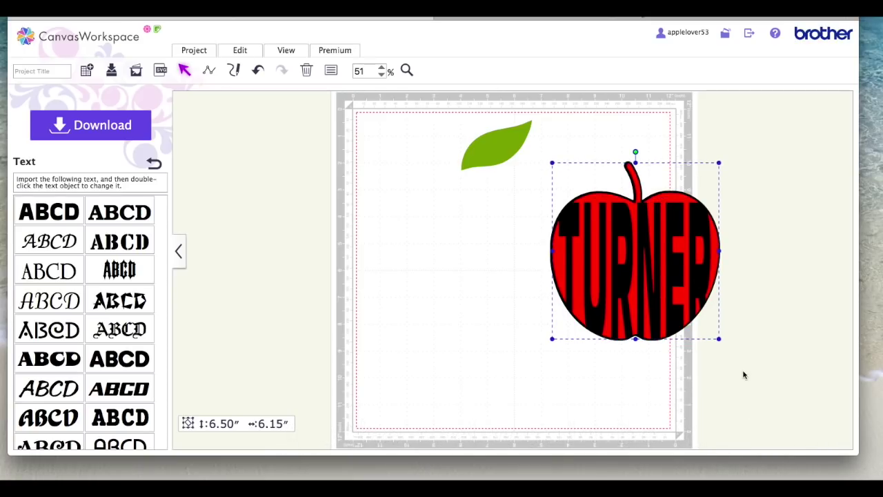
{"action": "left_click_drag", "start_coordinate": [743, 372], "coordinate": [587, 255]}
{"action": "left_click_drag", "start_coordinate": [642, 250], "coordinate": [493, 268]}
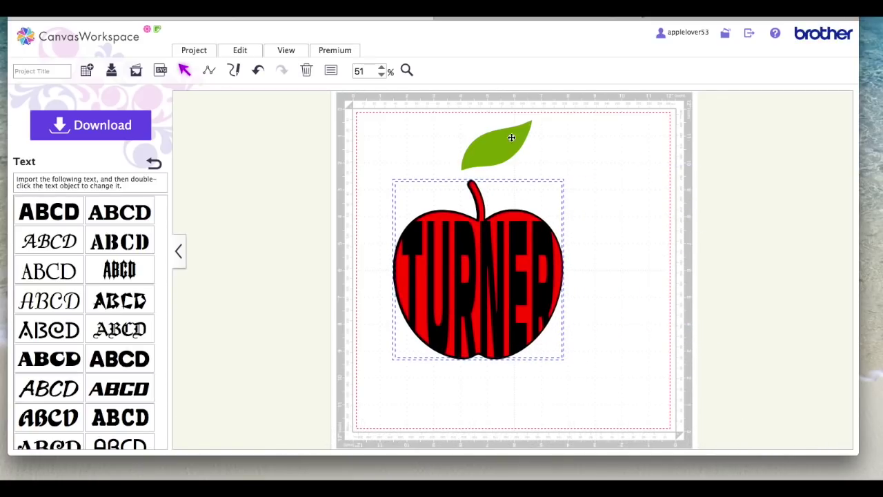
{"action": "left_click_drag", "start_coordinate": [508, 138], "coordinate": [522, 173]}
{"action": "left_click", "coordinate": [597, 186]}
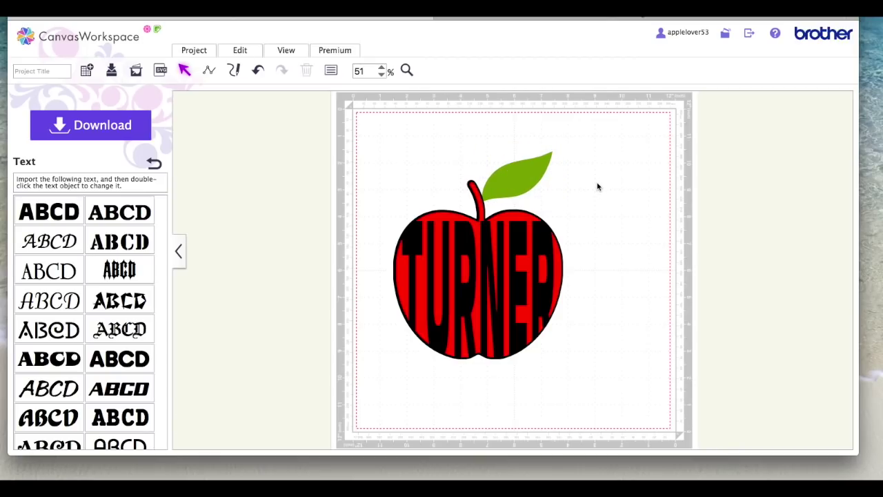